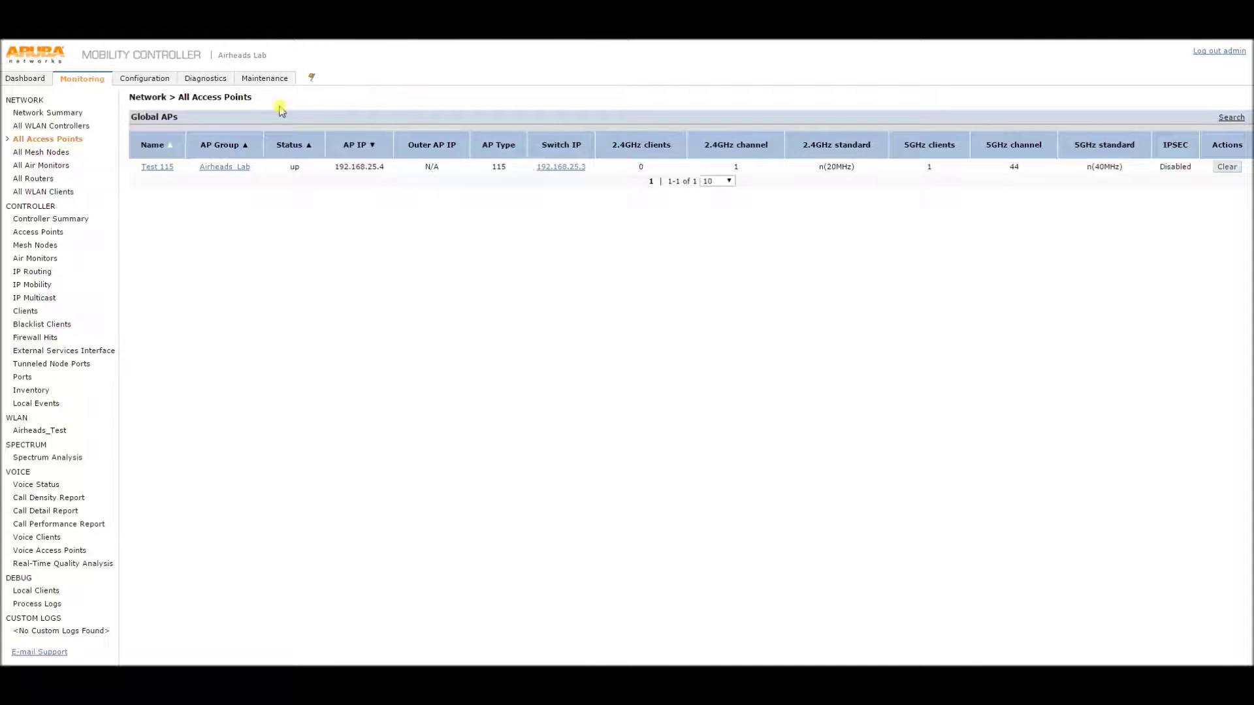
- Start the controller's AirWave configuration wizard and accept the connection to AirWave IP address 192.168.11.246
{"action": "left_click", "coordinate": [126, 82]}
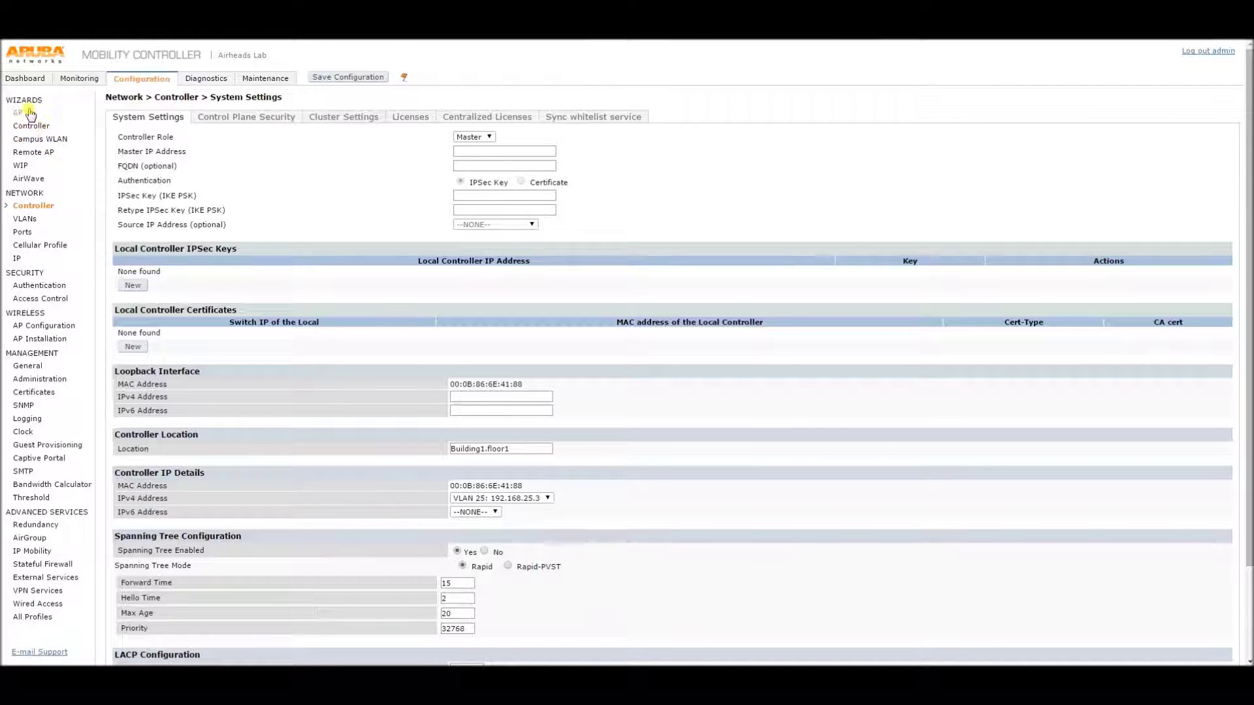
{"action": "left_click", "coordinate": [25, 179]}
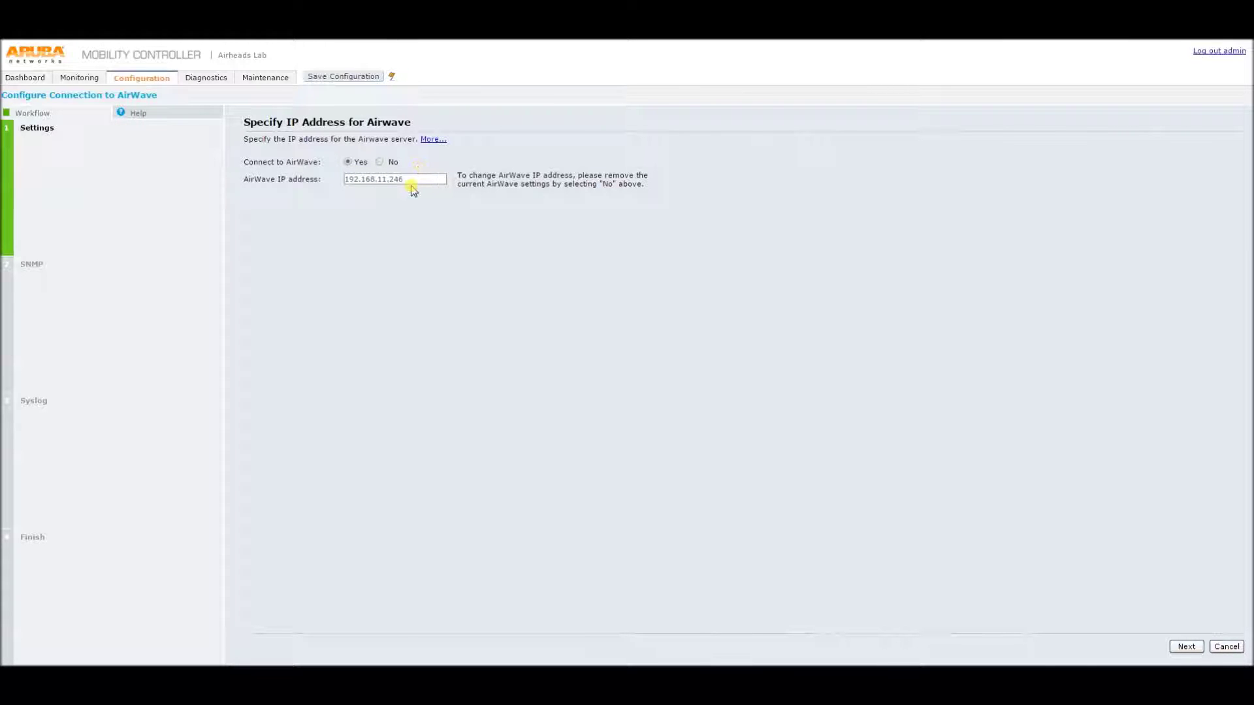
{"action": "double_click", "coordinate": [375, 179]}
{"action": "left_click", "coordinate": [426, 207]}
{"action": "left_click", "coordinate": [1186, 646]}
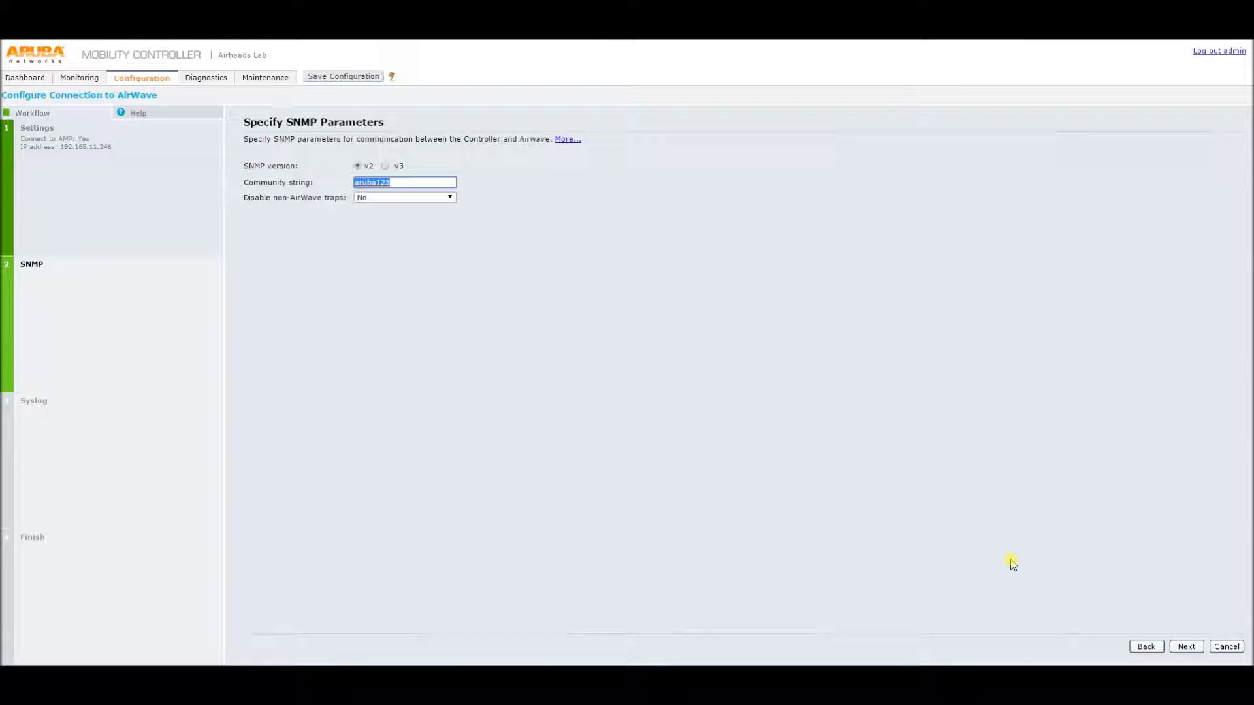
- Accept the wizard's existing SNMP v2 and Syslog parameters and push the configuration to the controller
{"action": "left_click", "coordinate": [819, 466]}
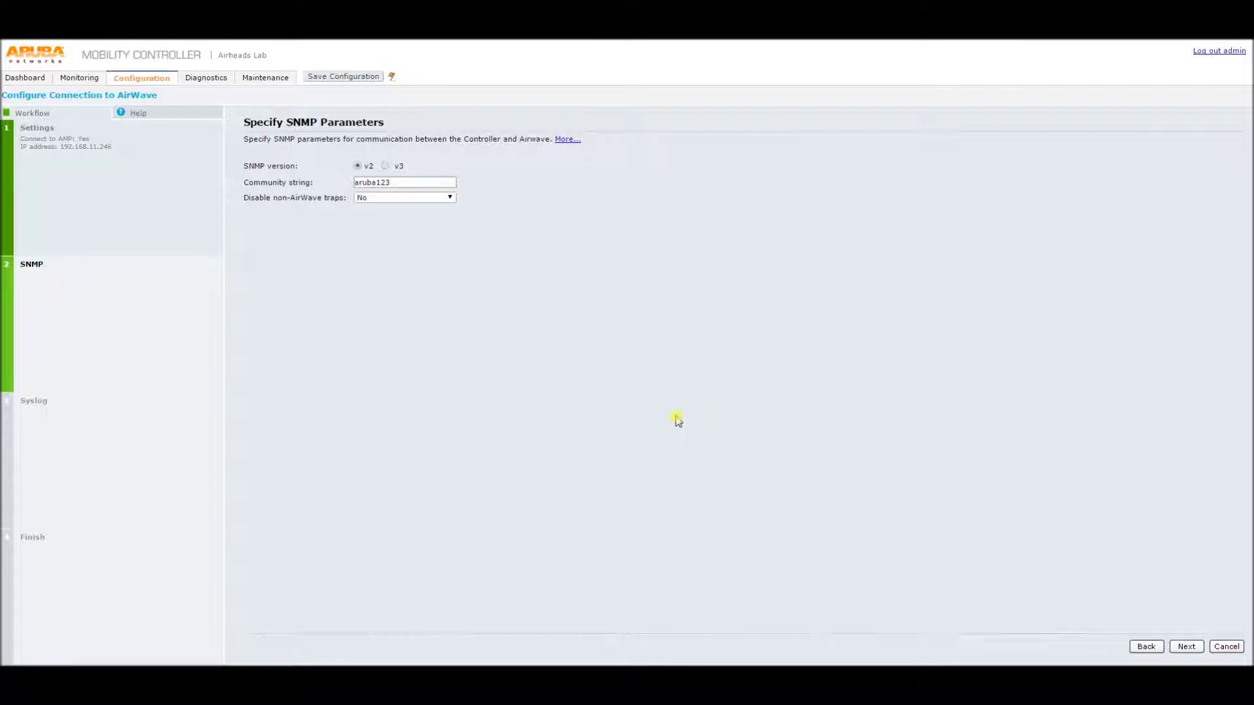
{"action": "left_click", "coordinate": [414, 182]}
{"action": "double_click", "coordinate": [415, 182]}
{"action": "left_click", "coordinate": [453, 268]}
{"action": "left_click", "coordinate": [1175, 647]}
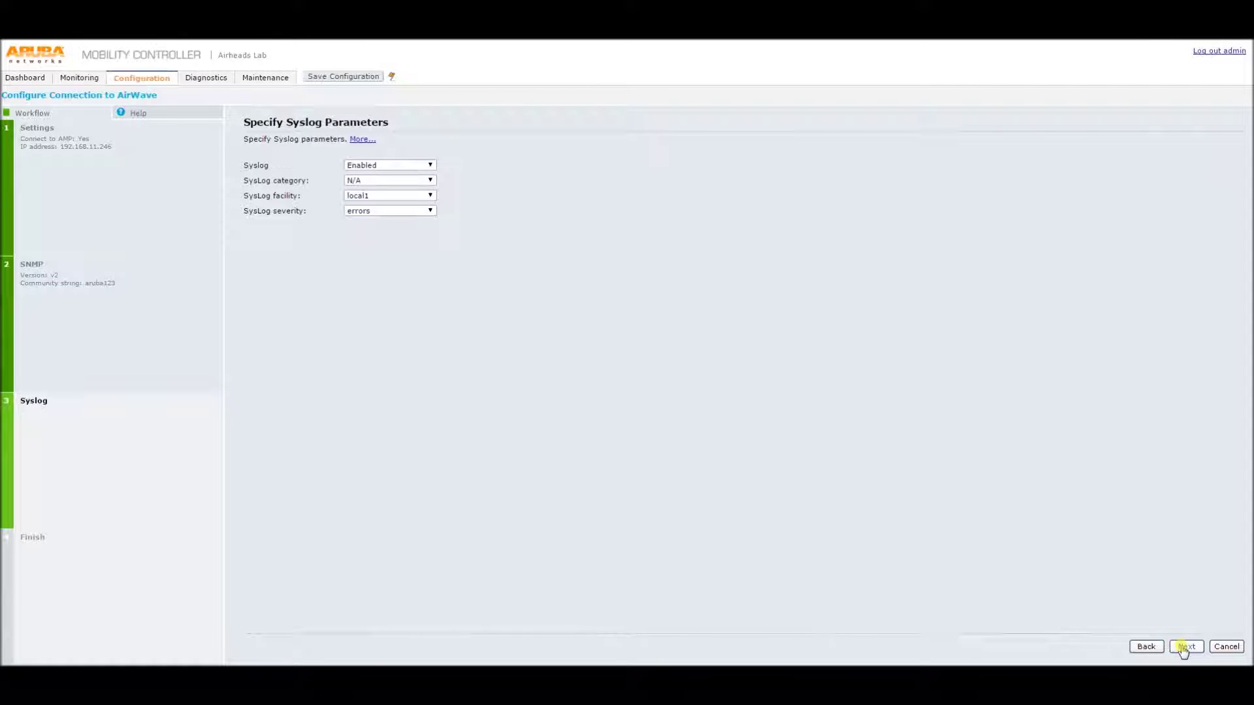
{"action": "left_click", "coordinate": [1183, 647]}
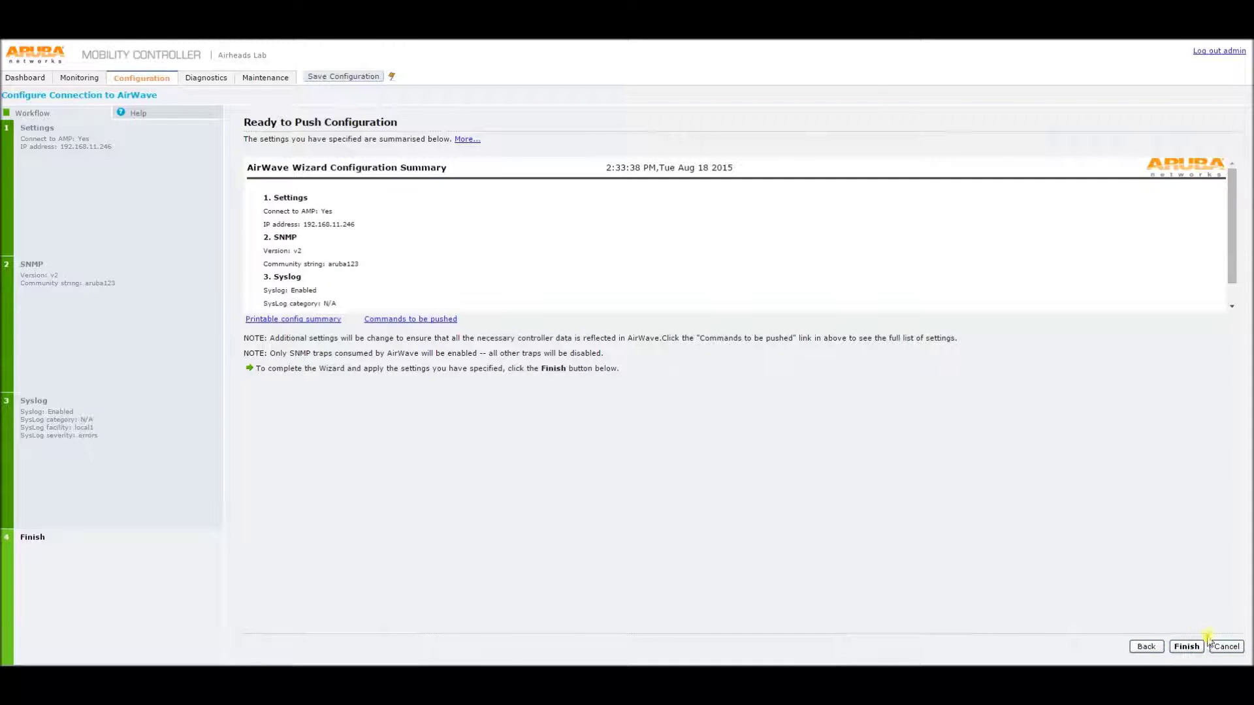
{"action": "left_click", "coordinate": [1187, 647]}
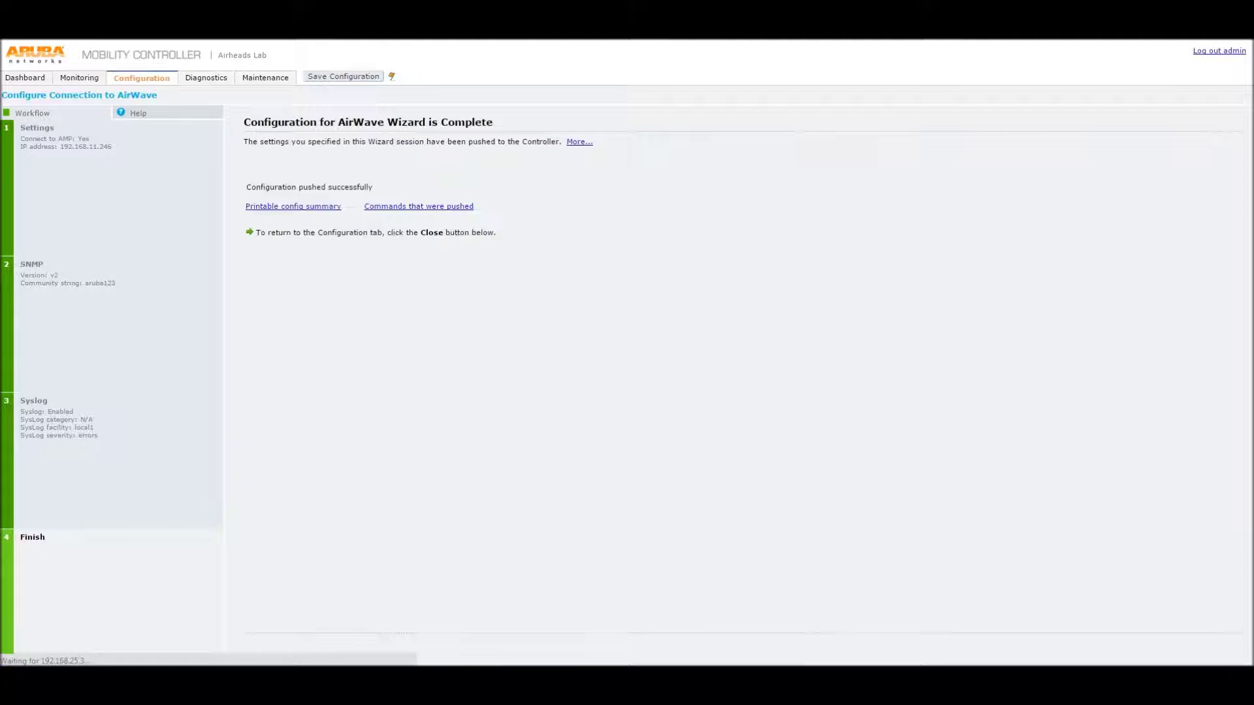
- Switch to the AirWave web interface and log in with the admin username and account password
{"action": "right_click", "coordinate": [243, 38]}
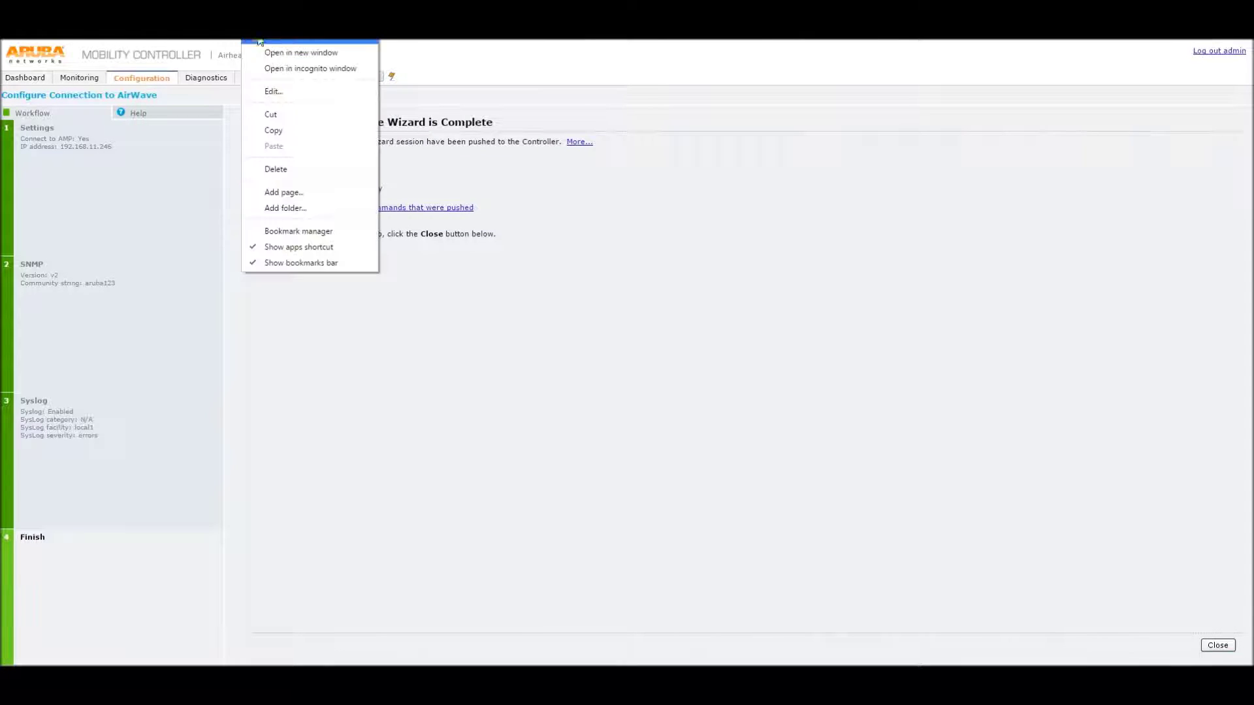
{"action": "key", "text": "Escape"}
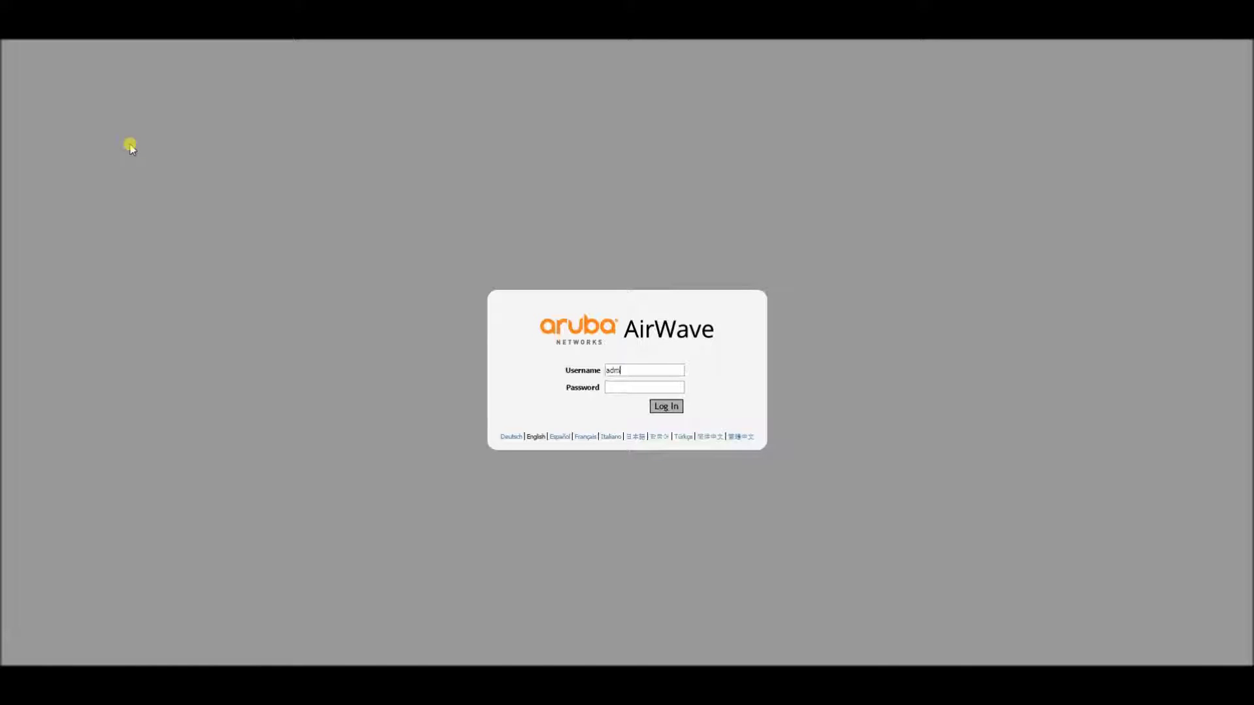
{"action": "key", "text": "Return"}
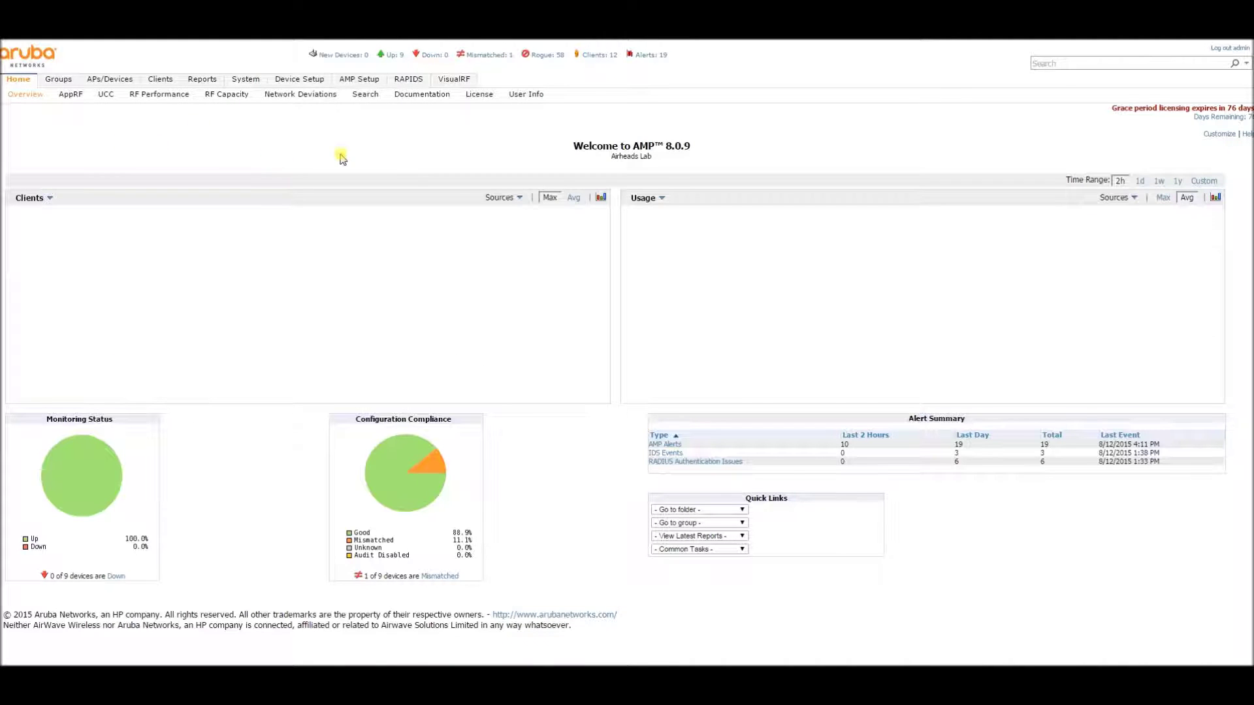
- Add a device discovery scan network named Lab Test with network 192.168.25.0 and subnet mask 255.255.255.0
{"action": "mouse_move", "coordinate": [583, 223]}
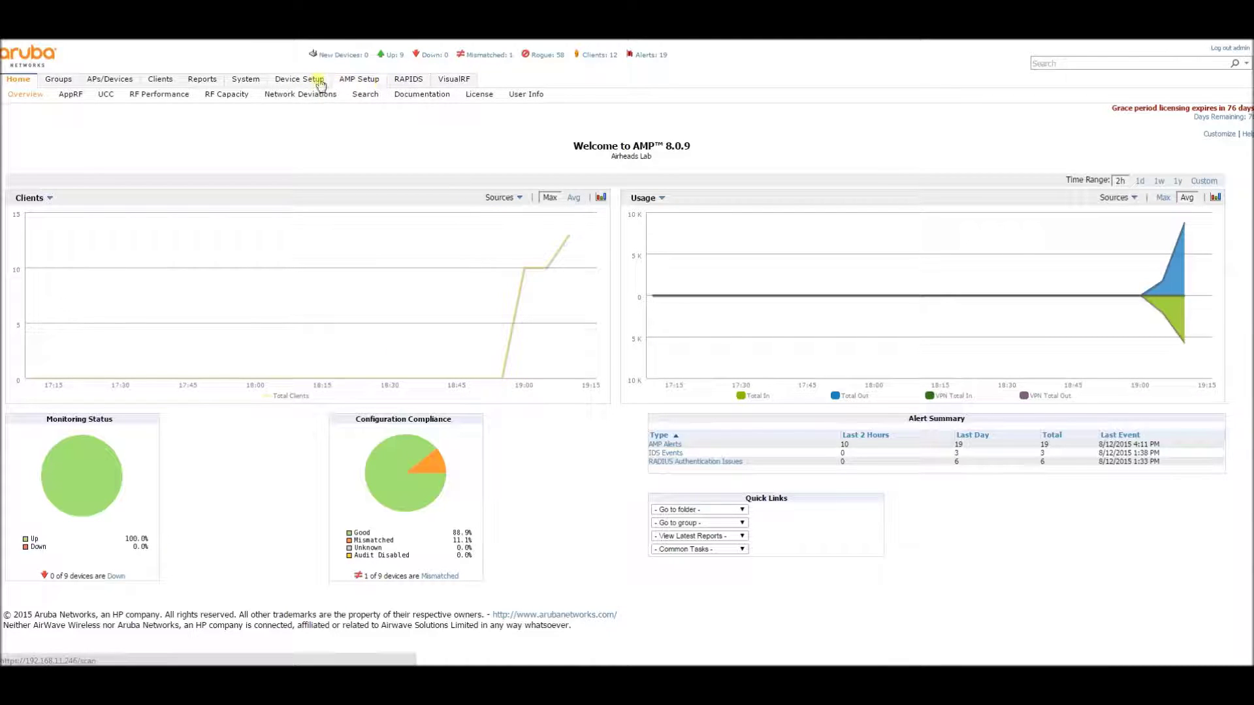
{"action": "left_click", "coordinate": [316, 84]}
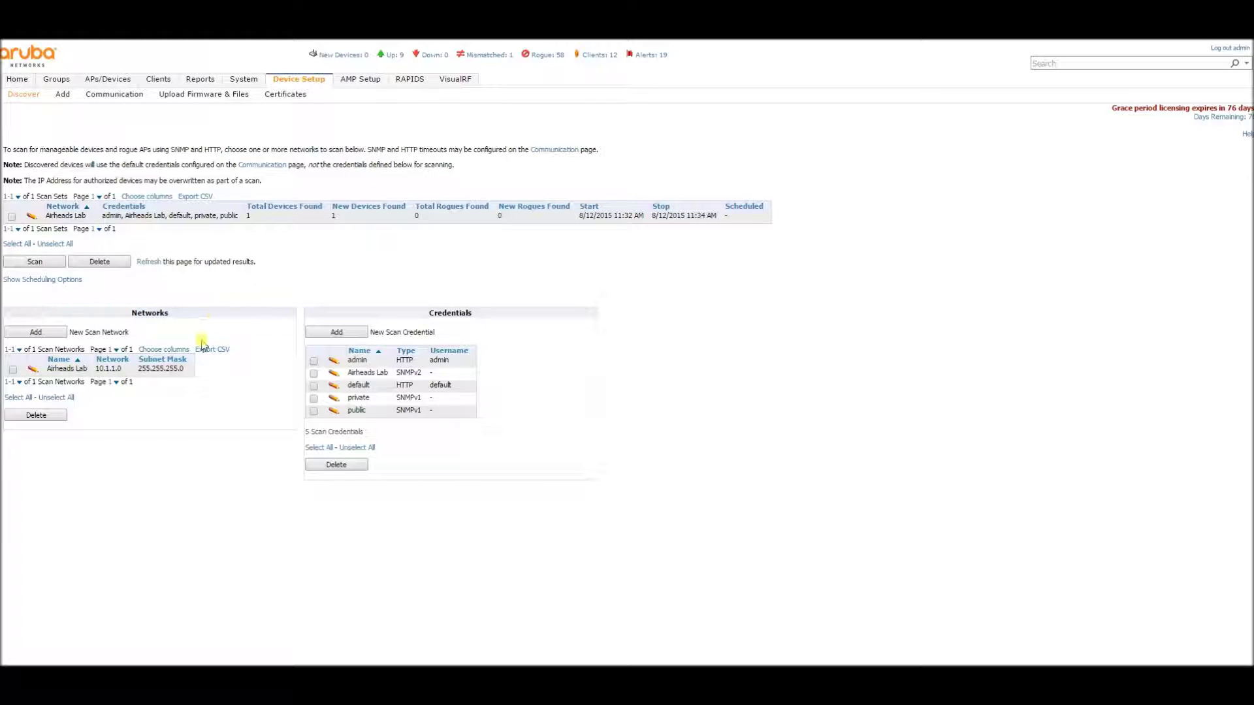
{"action": "left_click", "coordinate": [36, 334]}
{"action": "left_click", "coordinate": [30, 334]}
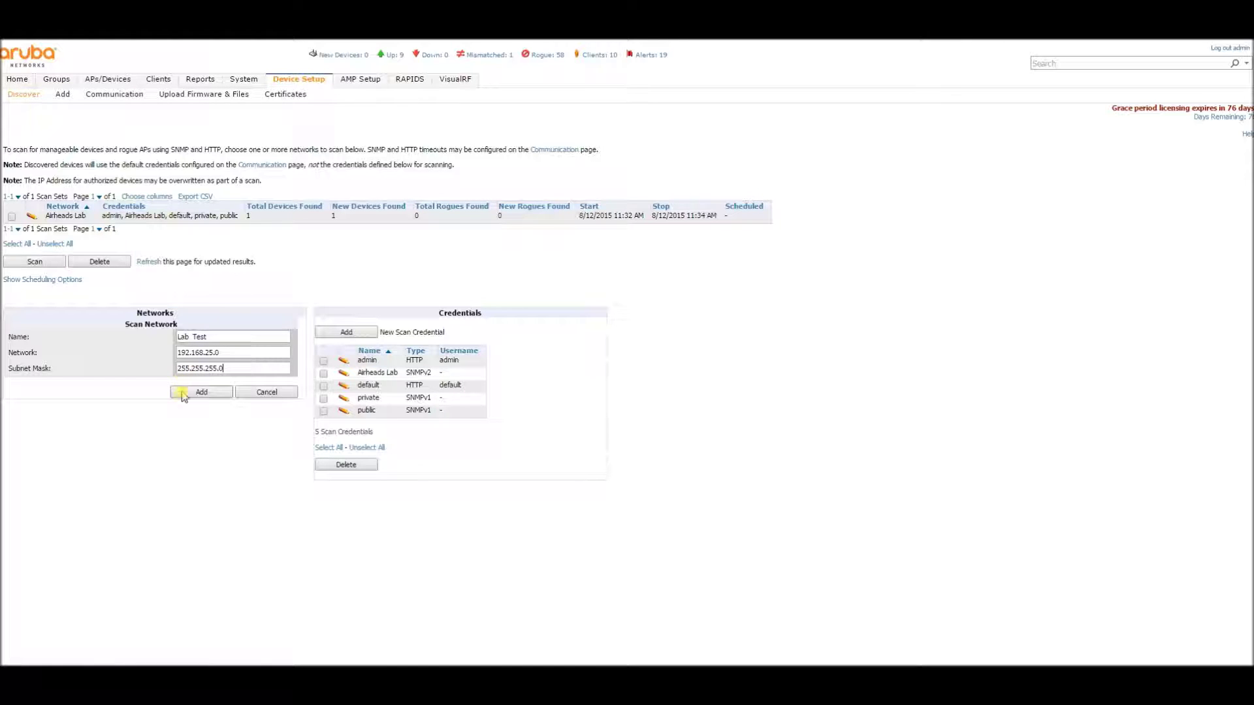
{"action": "left_click", "coordinate": [227, 392]}
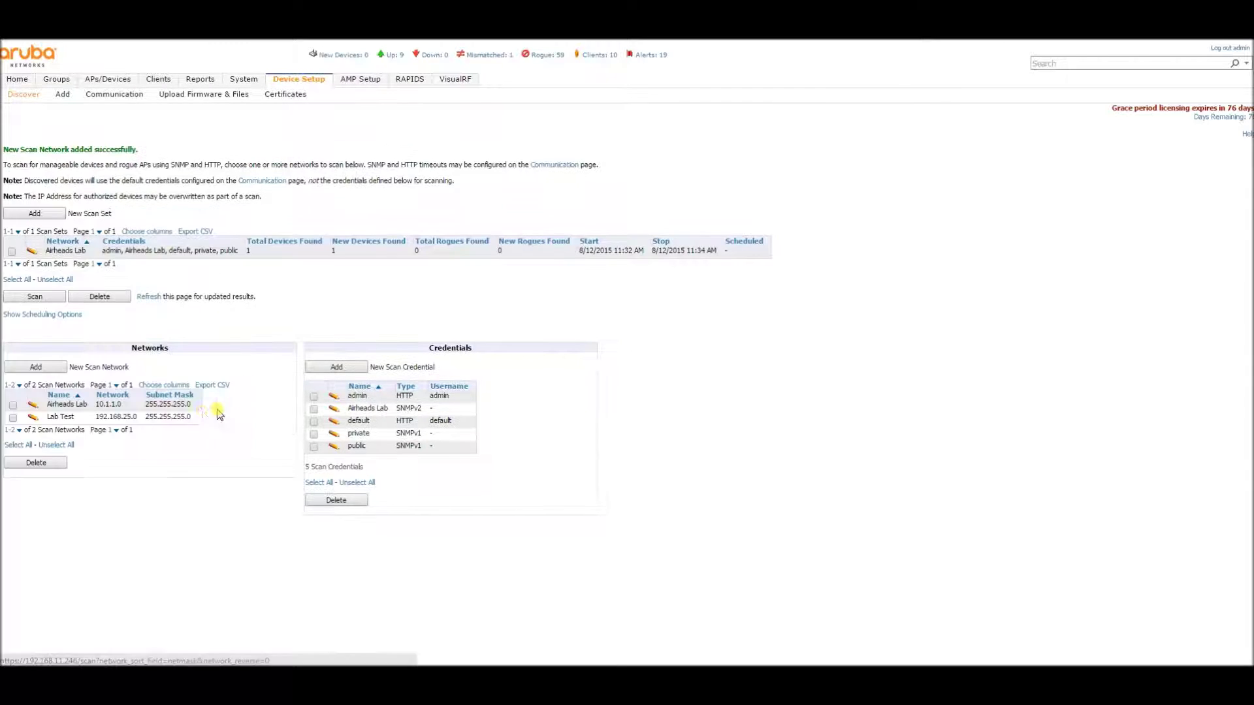
- Add a scan credential named Lab Test of type SNMPv2, entering and confirming the community string
{"action": "left_click", "coordinate": [336, 367]}
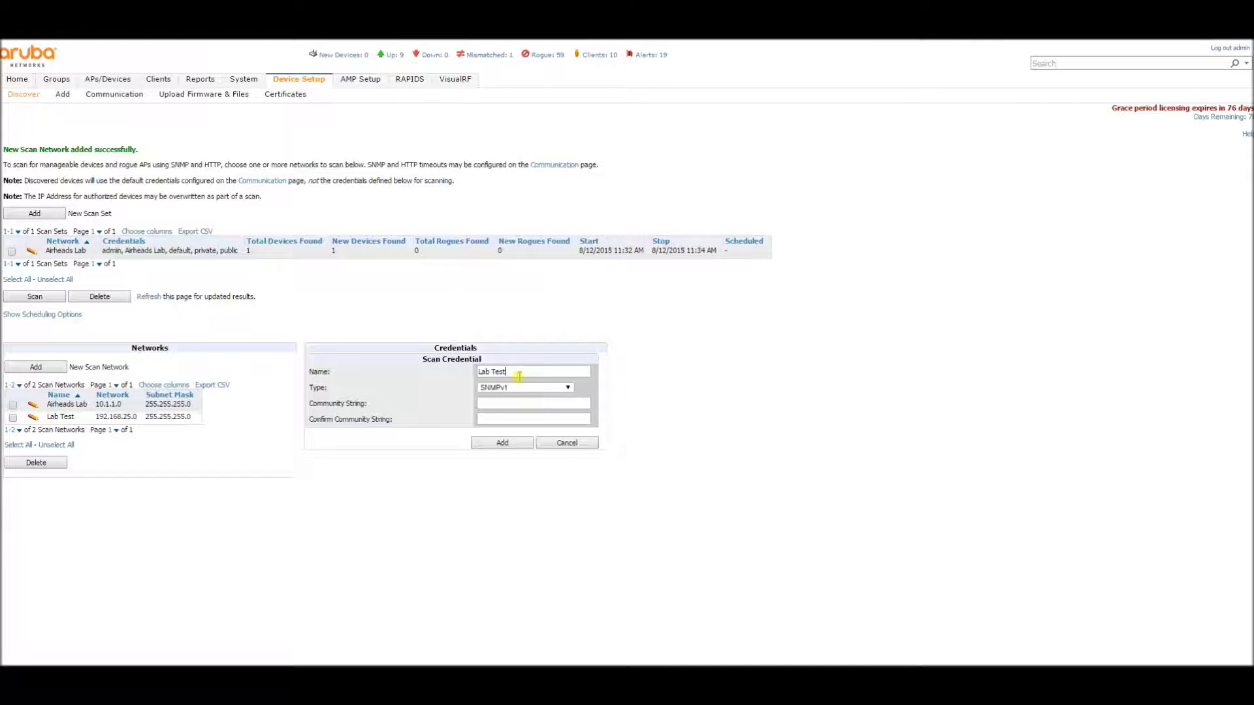
{"action": "left_click", "coordinate": [520, 387]}
{"action": "left_click", "coordinate": [525, 407]}
{"action": "left_click", "coordinate": [504, 443]}
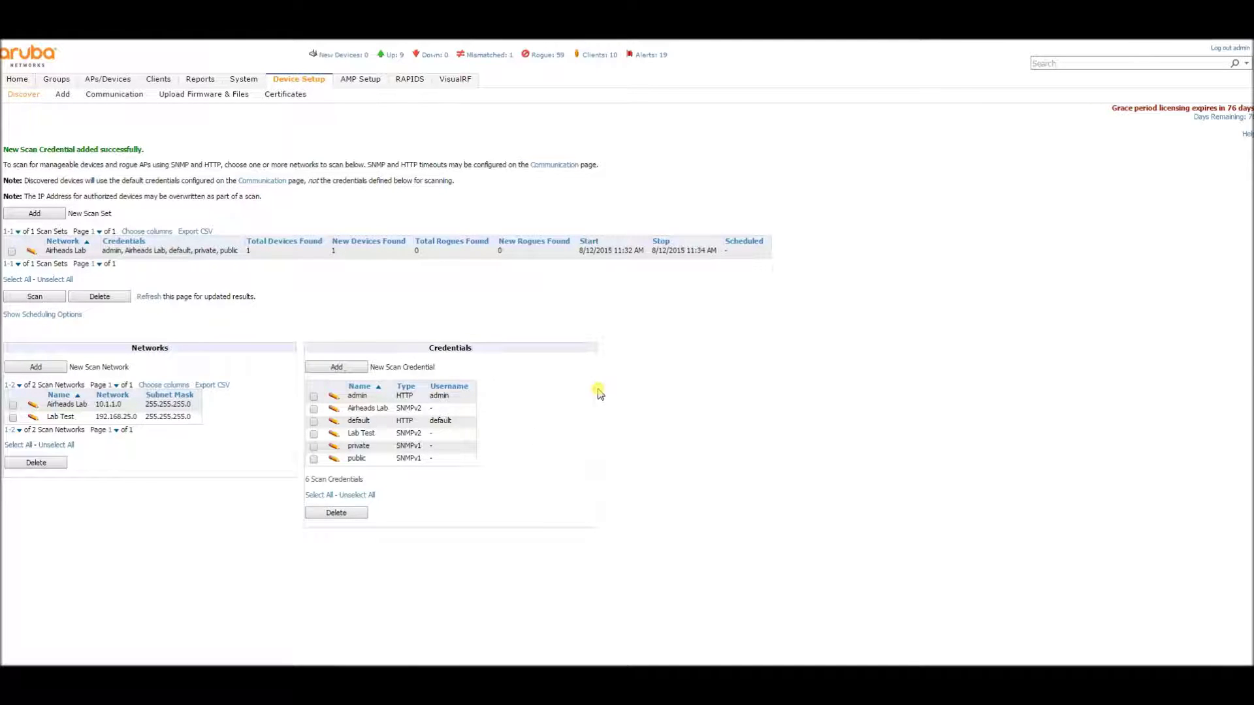
- Create a scan set from the Lab Test network and the Lab Test (SNMPv2) credential, and run its scan
{"action": "left_click", "coordinate": [45, 218]}
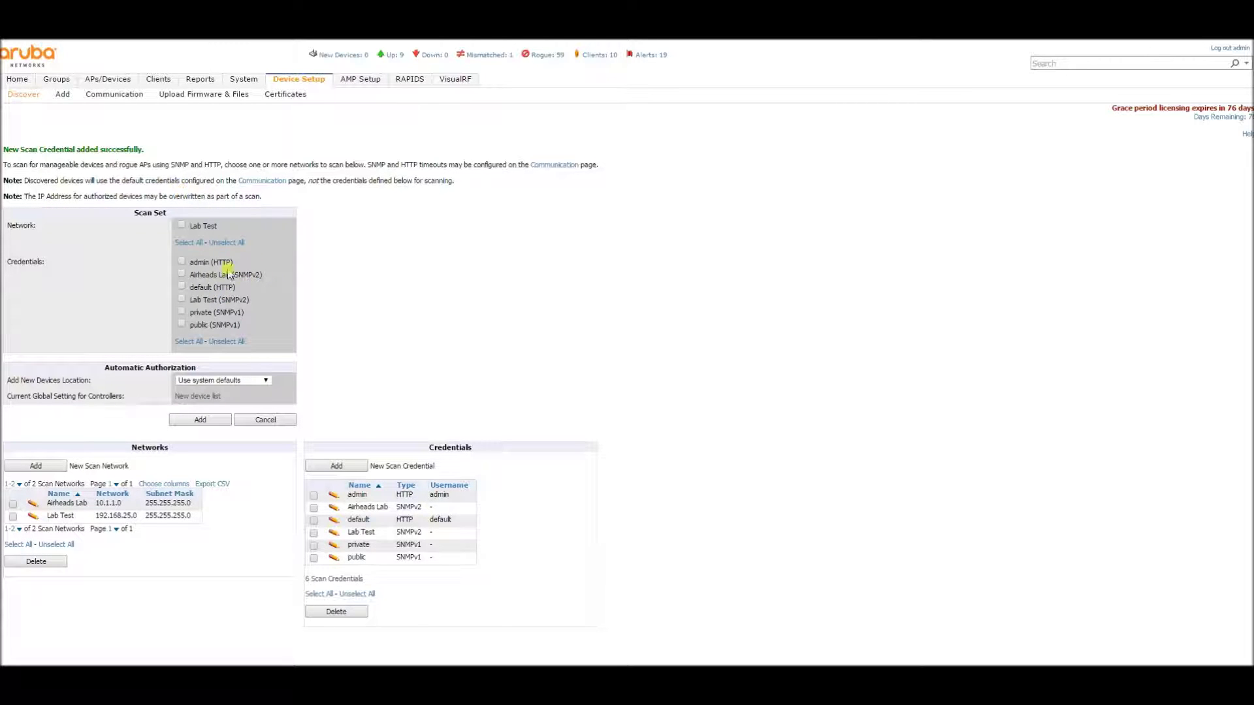
{"action": "left_click", "coordinate": [190, 227]}
{"action": "left_click", "coordinate": [181, 300]}
{"action": "left_click", "coordinate": [216, 421]}
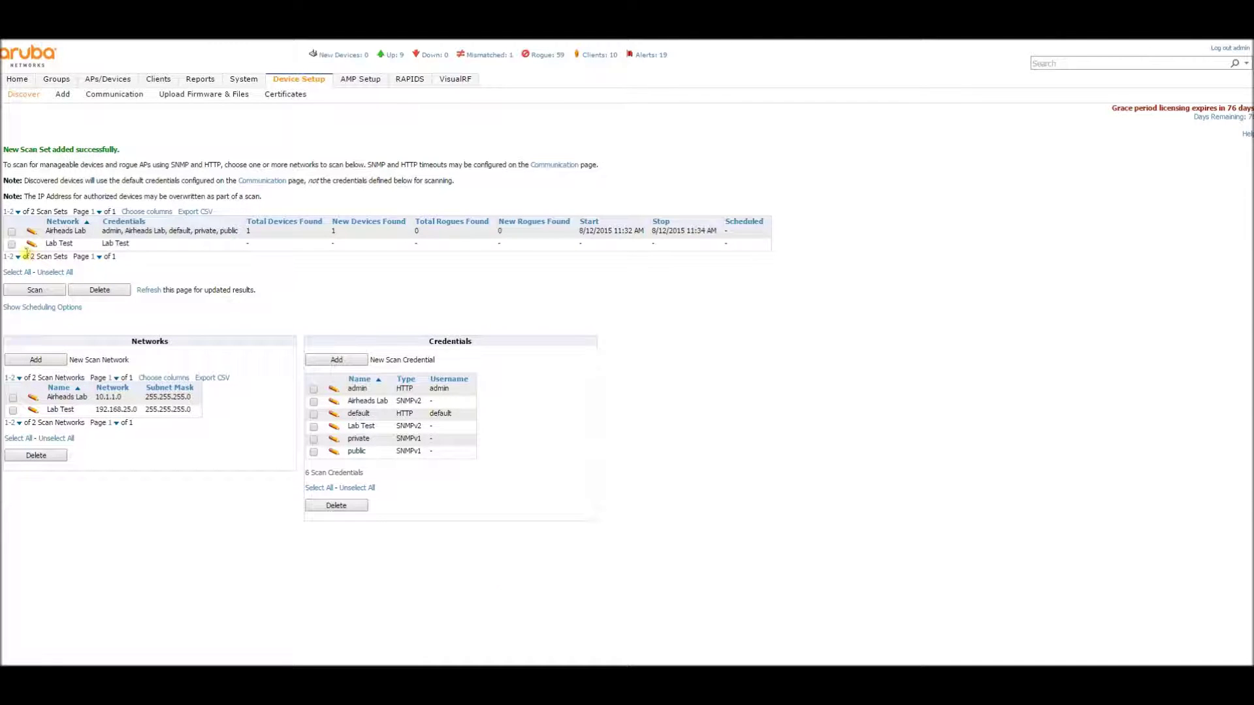
{"action": "left_click", "coordinate": [12, 244]}
{"action": "left_click", "coordinate": [35, 290]}
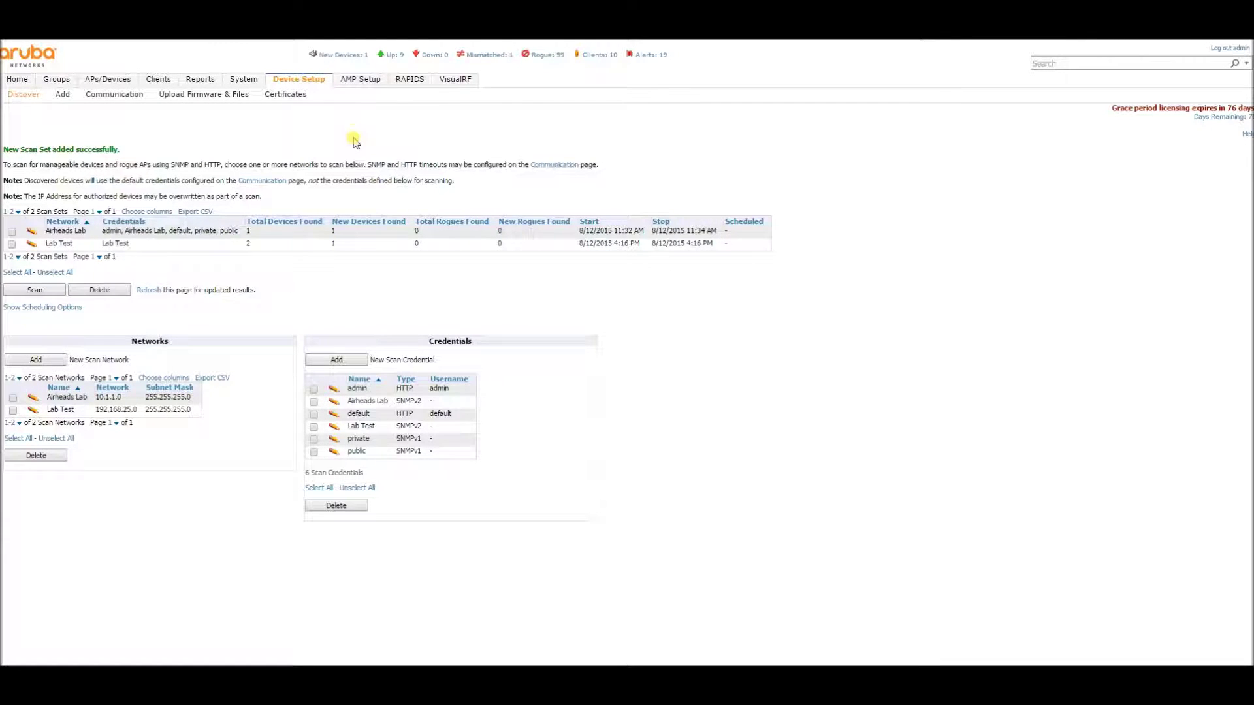
- Add the newly discovered Airheads Lab controller to the Controllers group and the Airheads Test Lab folder
{"action": "left_click", "coordinate": [348, 56]}
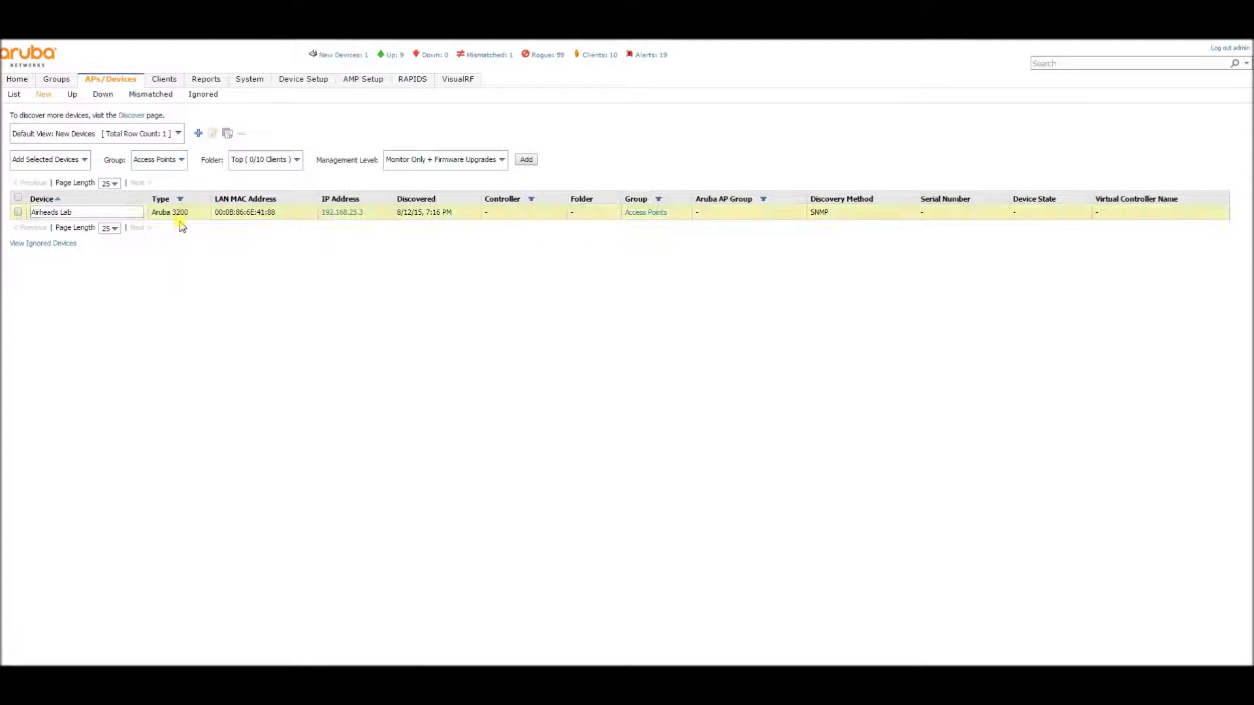
{"action": "left_click", "coordinate": [18, 214]}
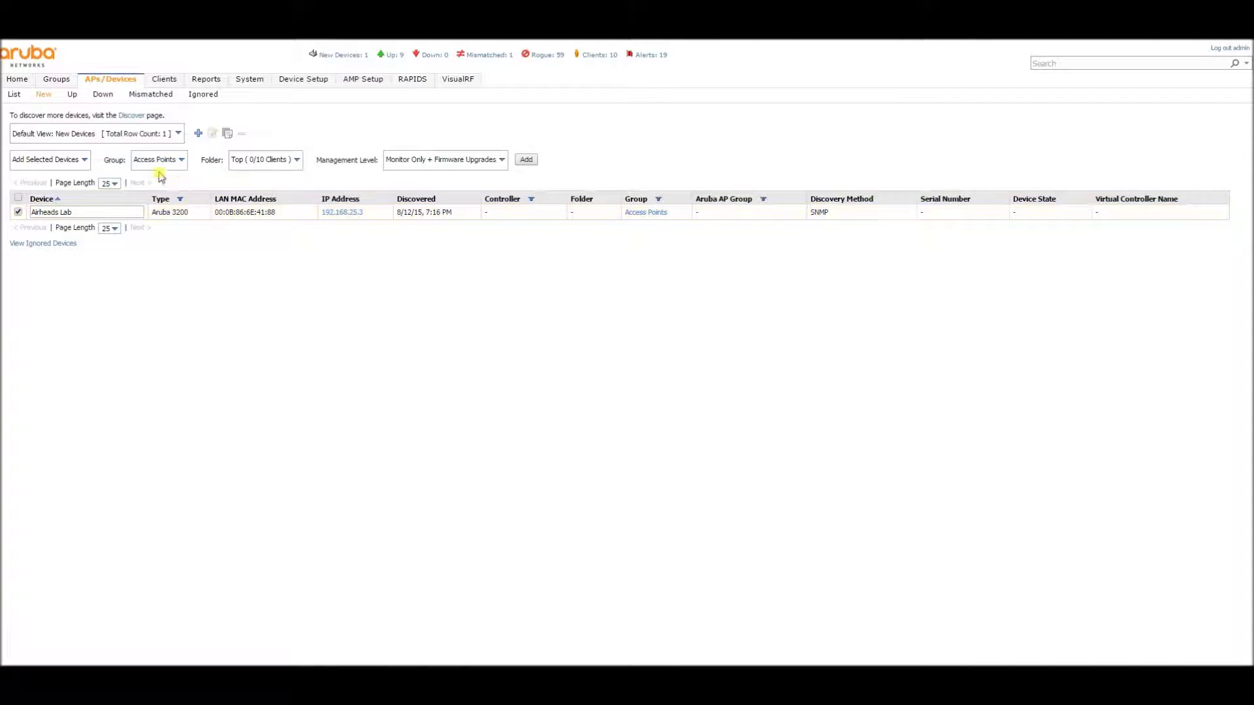
{"action": "left_click", "coordinate": [186, 162]}
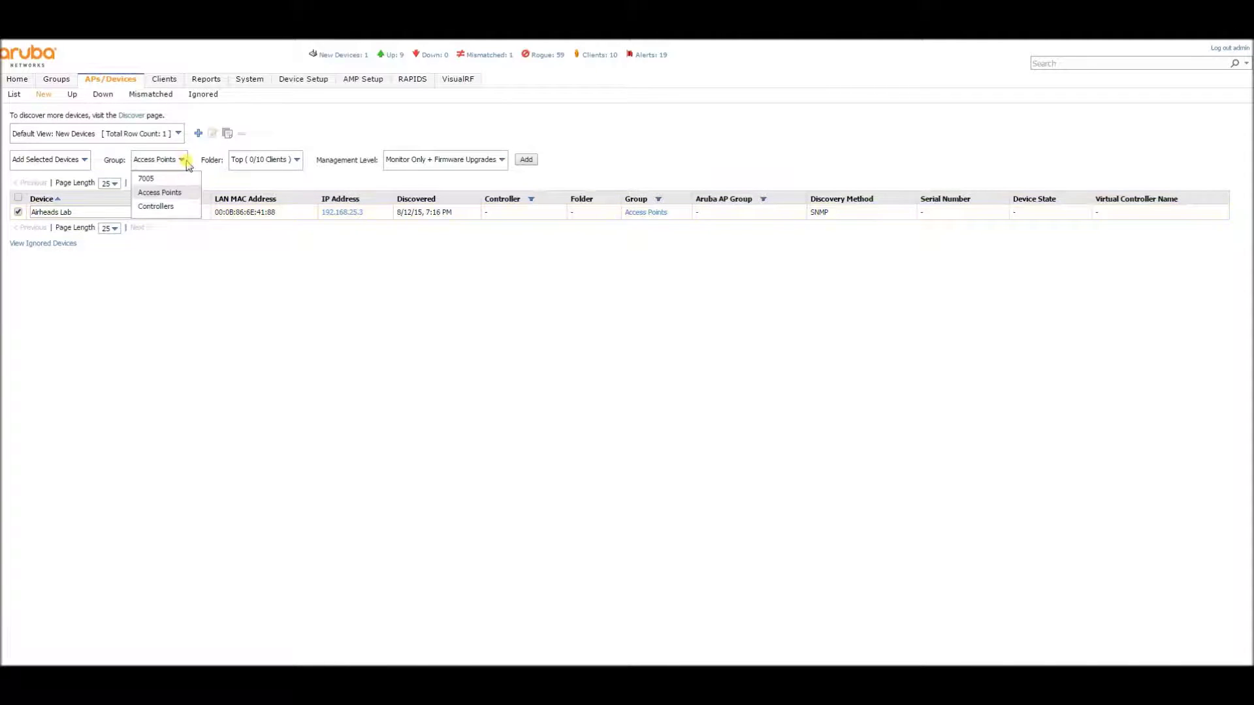
{"action": "left_click", "coordinate": [148, 208]}
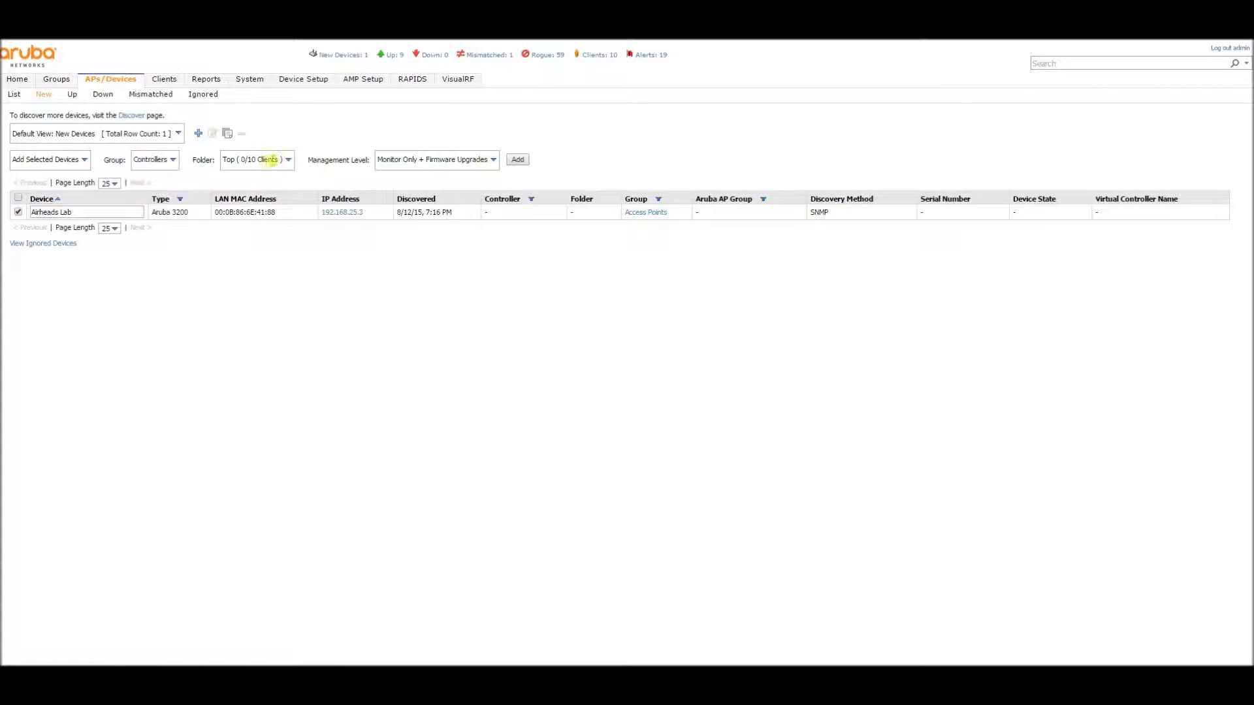
{"action": "left_click", "coordinate": [289, 160]}
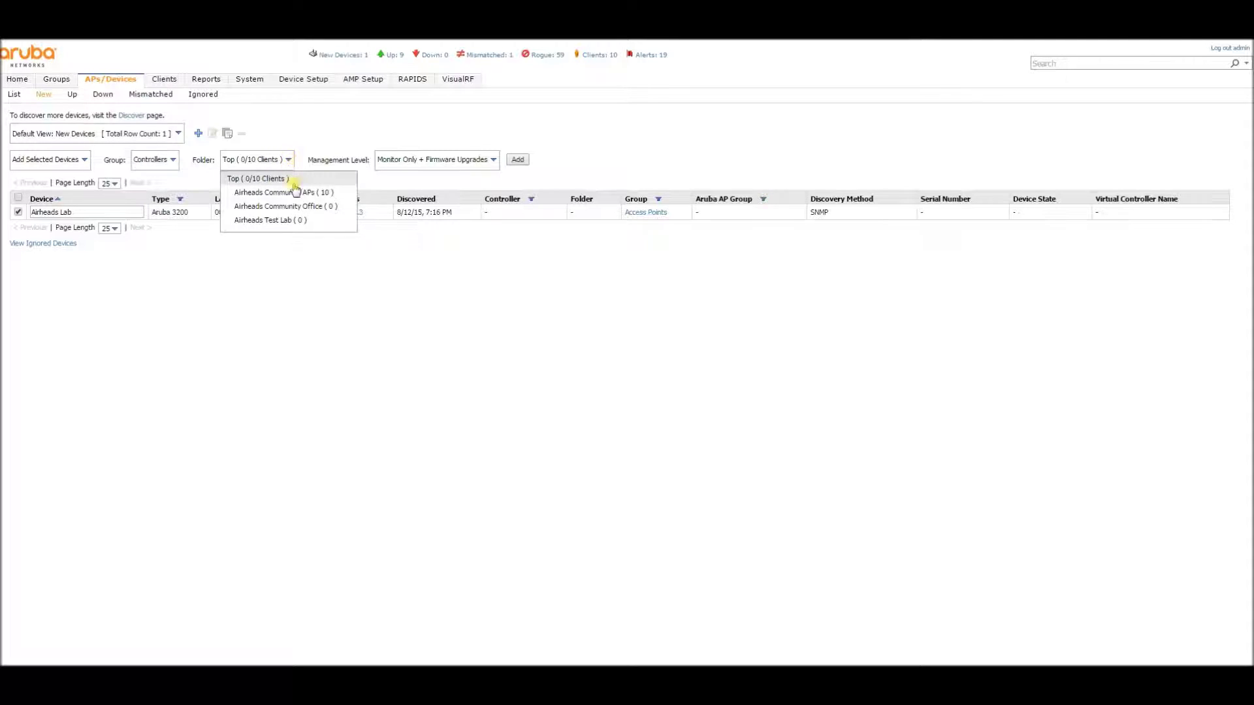
{"action": "left_click", "coordinate": [269, 222]}
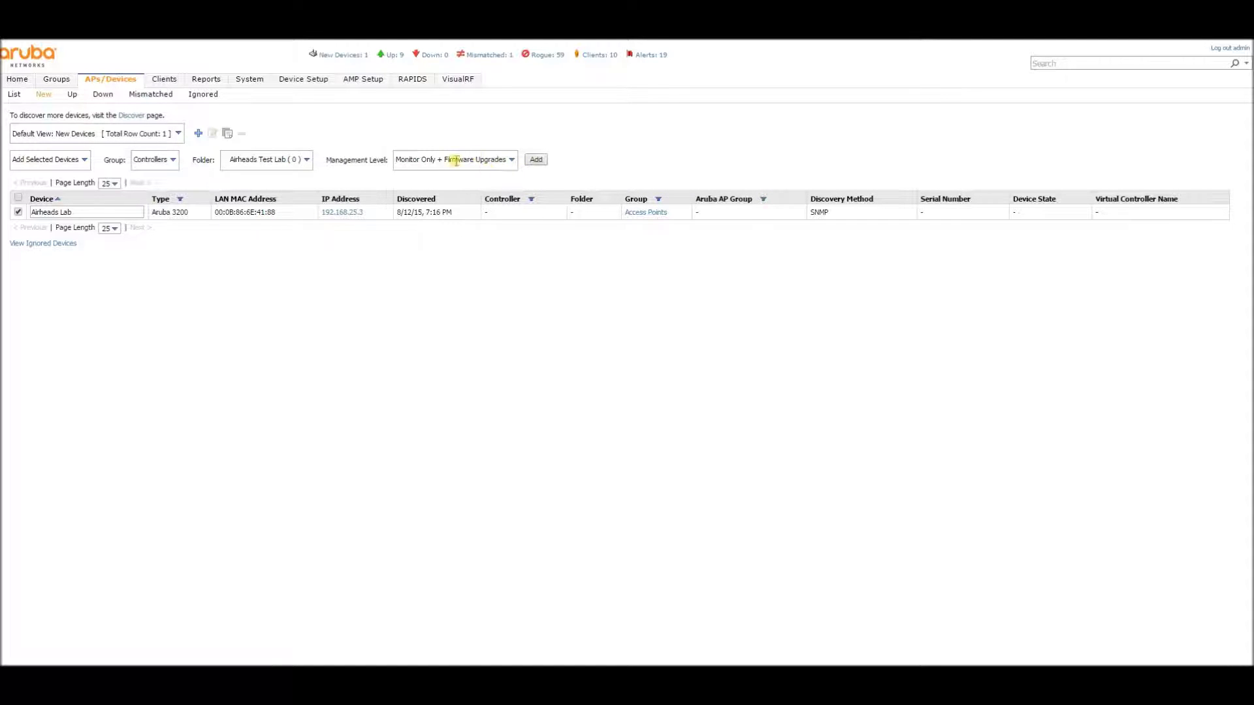
{"action": "left_click", "coordinate": [536, 160]}
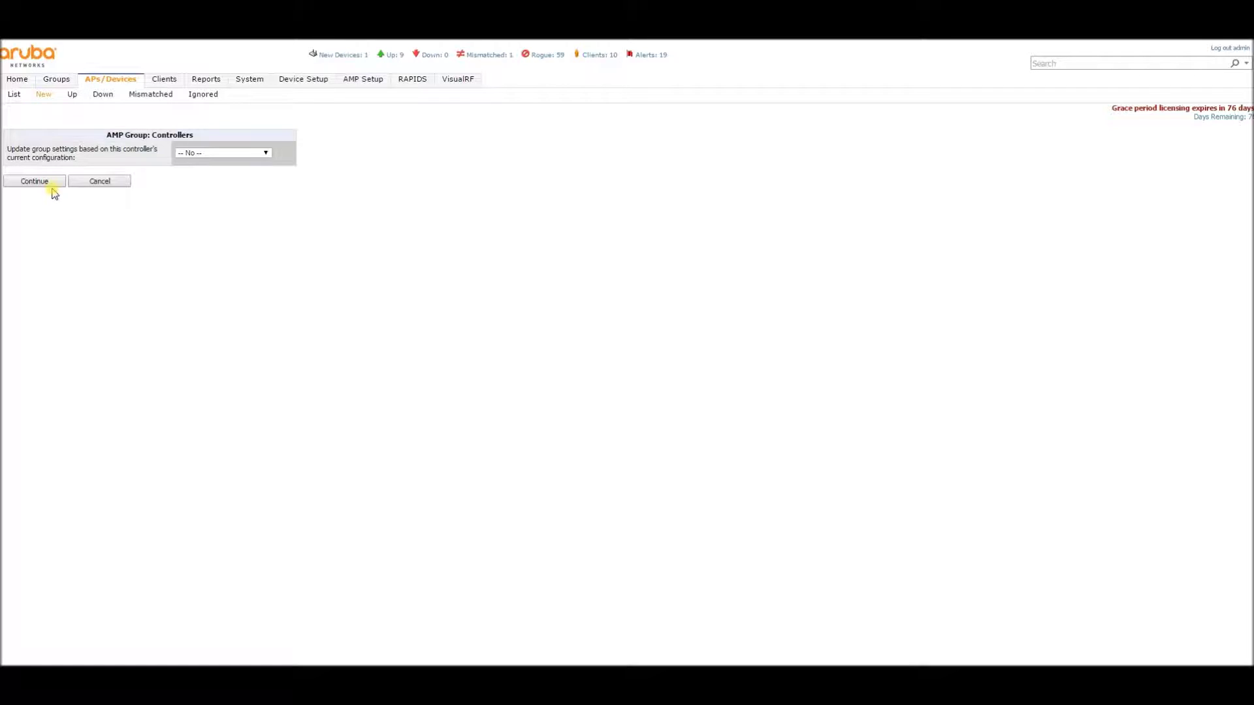
- Choose Airheads Lab as the controller whose current configuration updates the Controllers group settings, and continue
{"action": "left_click", "coordinate": [241, 154]}
{"action": "left_click", "coordinate": [215, 173]}
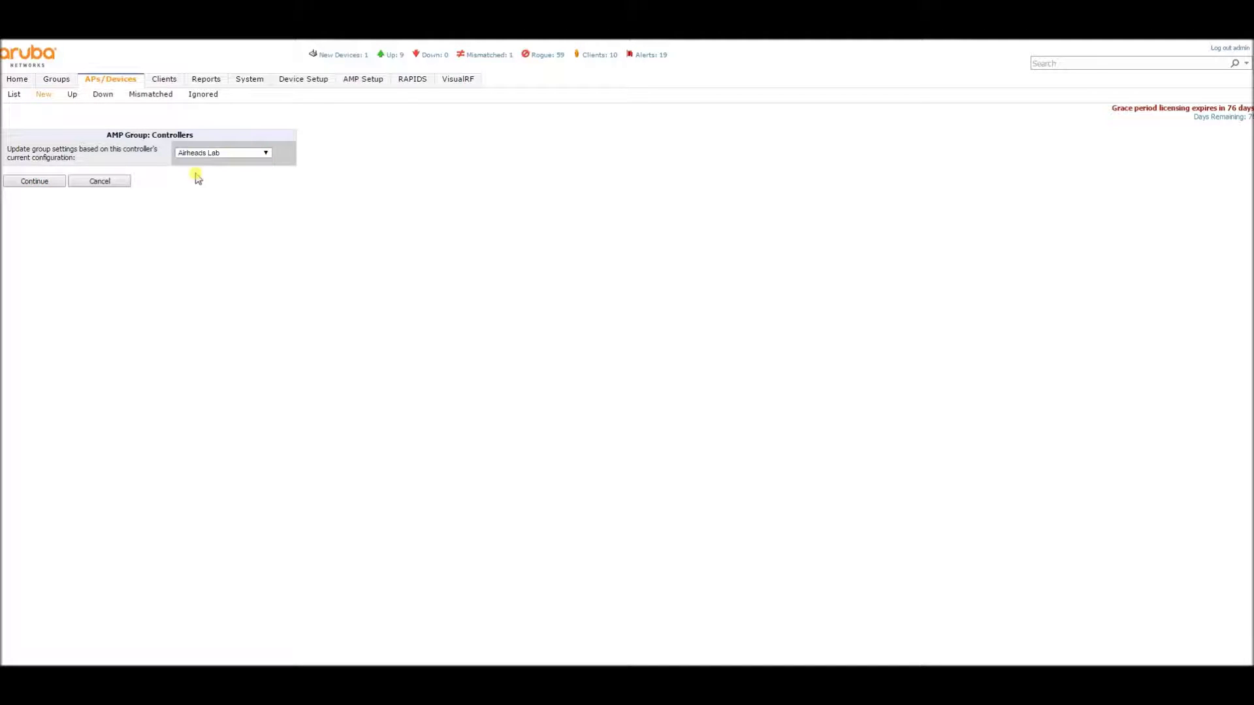
{"action": "left_click", "coordinate": [38, 188]}
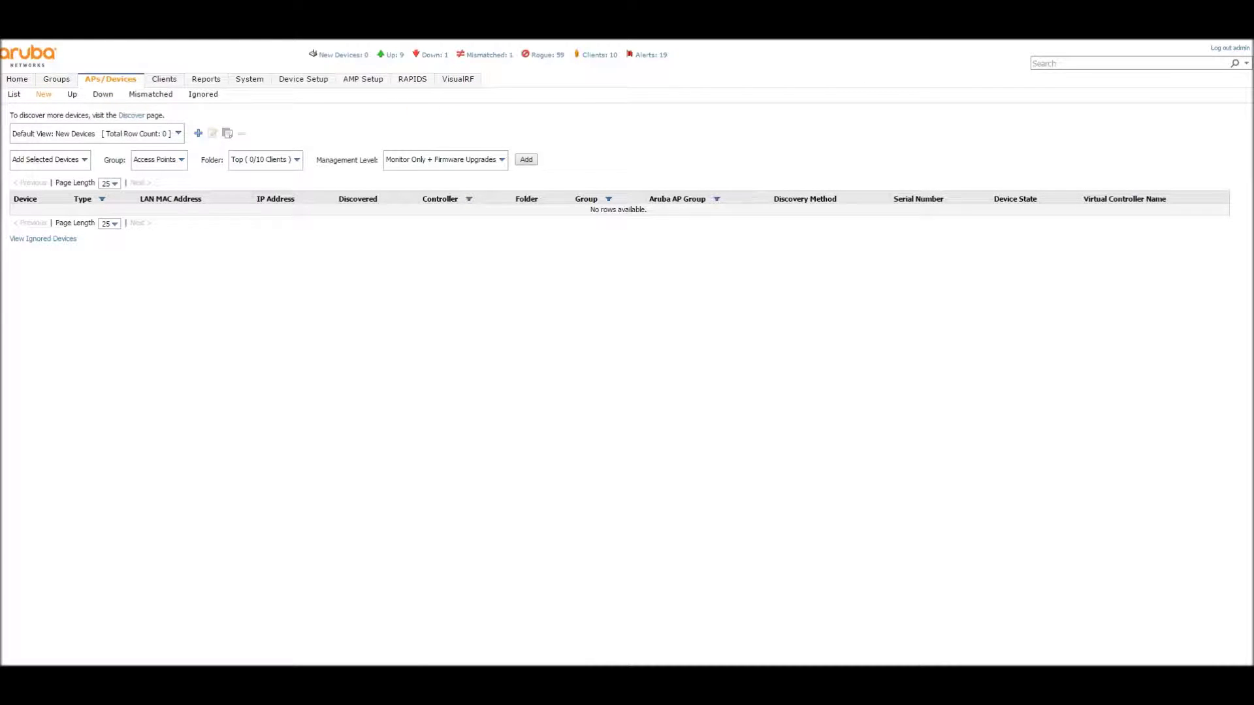
- Refresh the new devices list and add access point Test 115 to the Access Points group and Airheads Test Lab folder
{"action": "key", "text": "F5"}
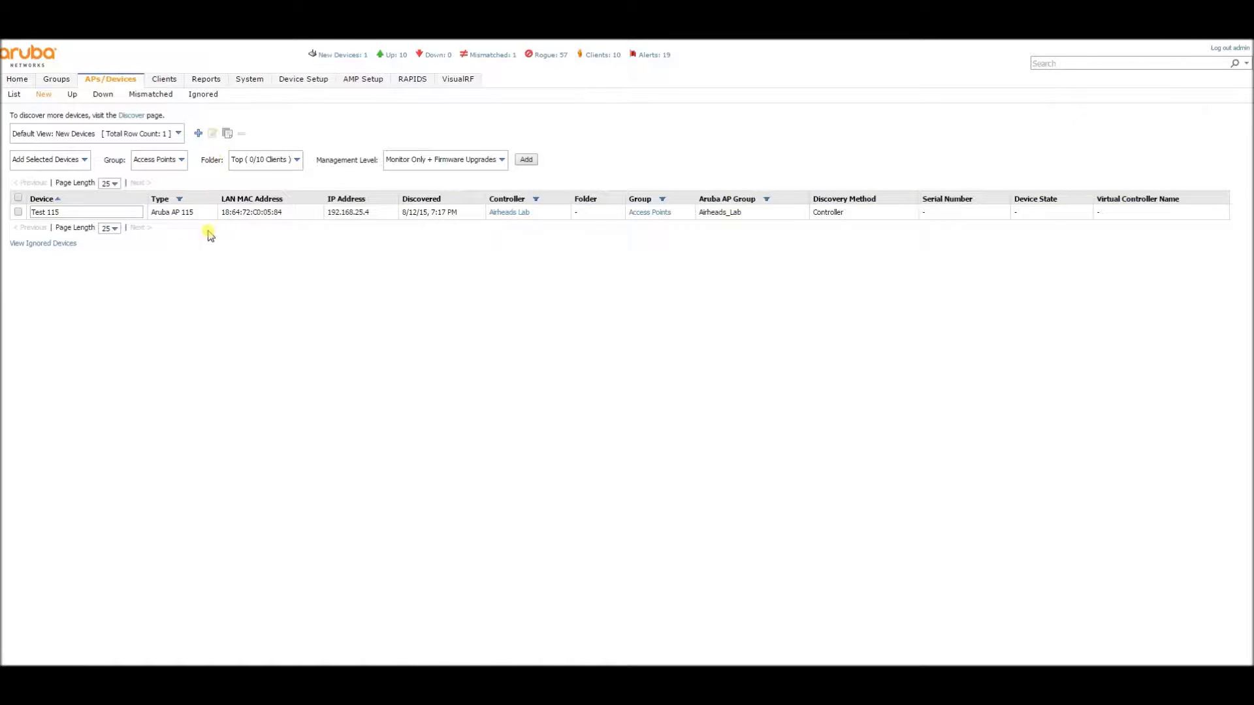
{"action": "left_click", "coordinate": [18, 213]}
{"action": "left_click", "coordinate": [283, 167]}
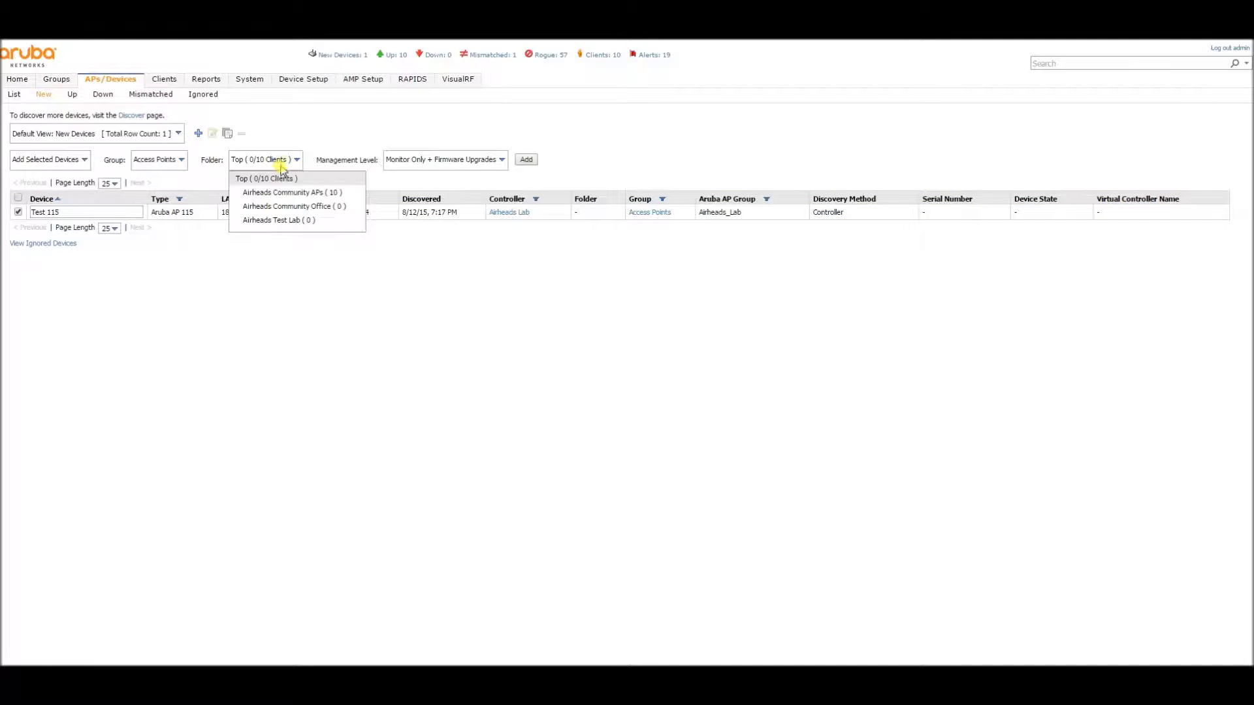
{"action": "left_click", "coordinate": [278, 222]}
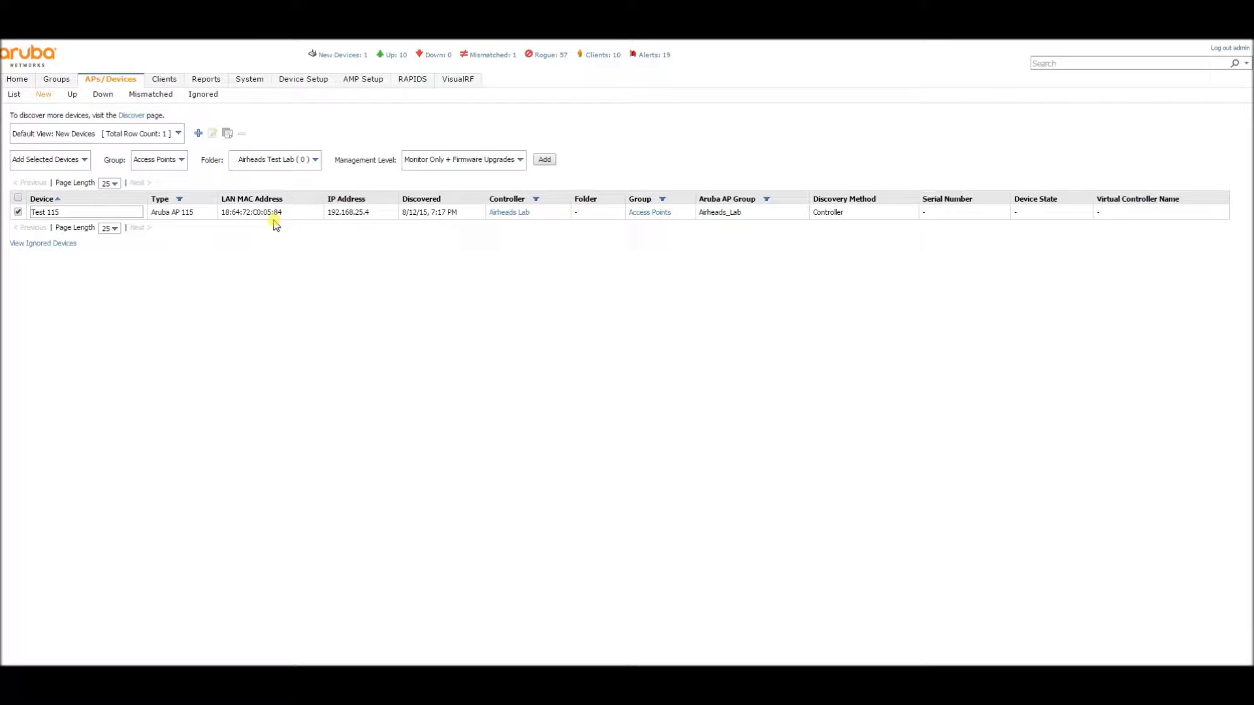
{"action": "left_click", "coordinate": [546, 160]}
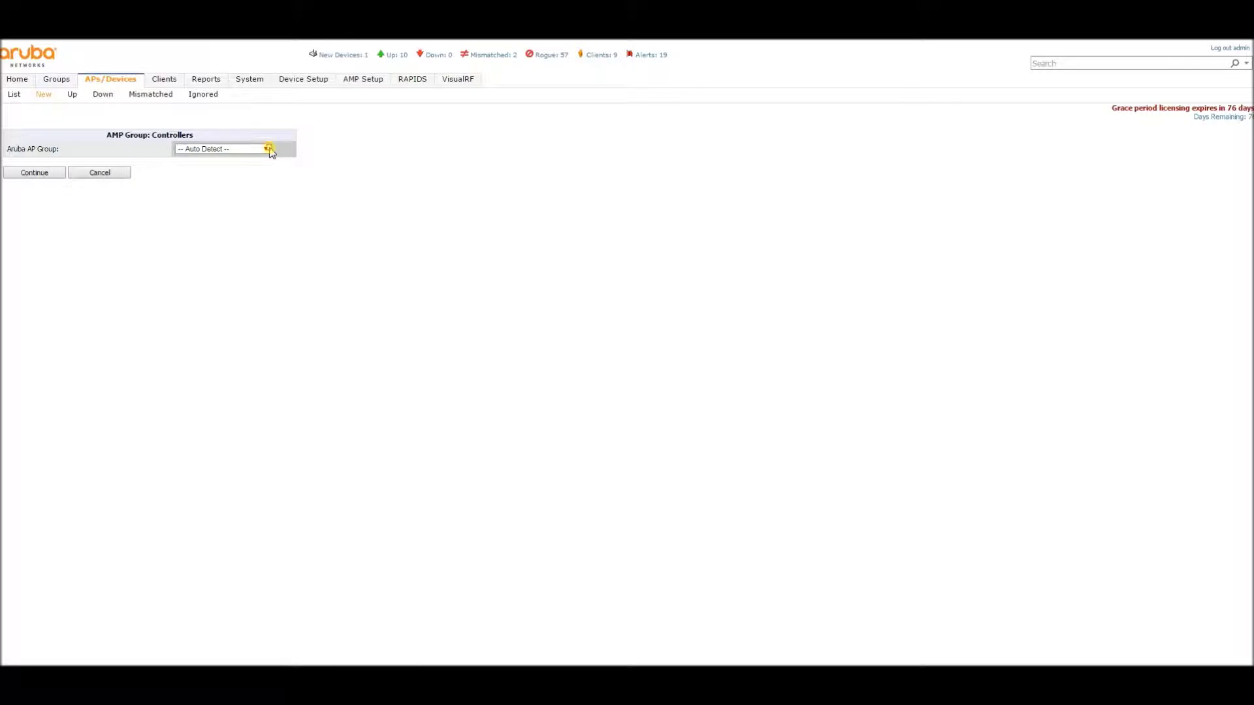
- Keep the Aruba AP Group on Auto Detect for Test 115 and apply the changes immediately
{"action": "left_click", "coordinate": [268, 149]}
{"action": "left_click", "coordinate": [218, 161]}
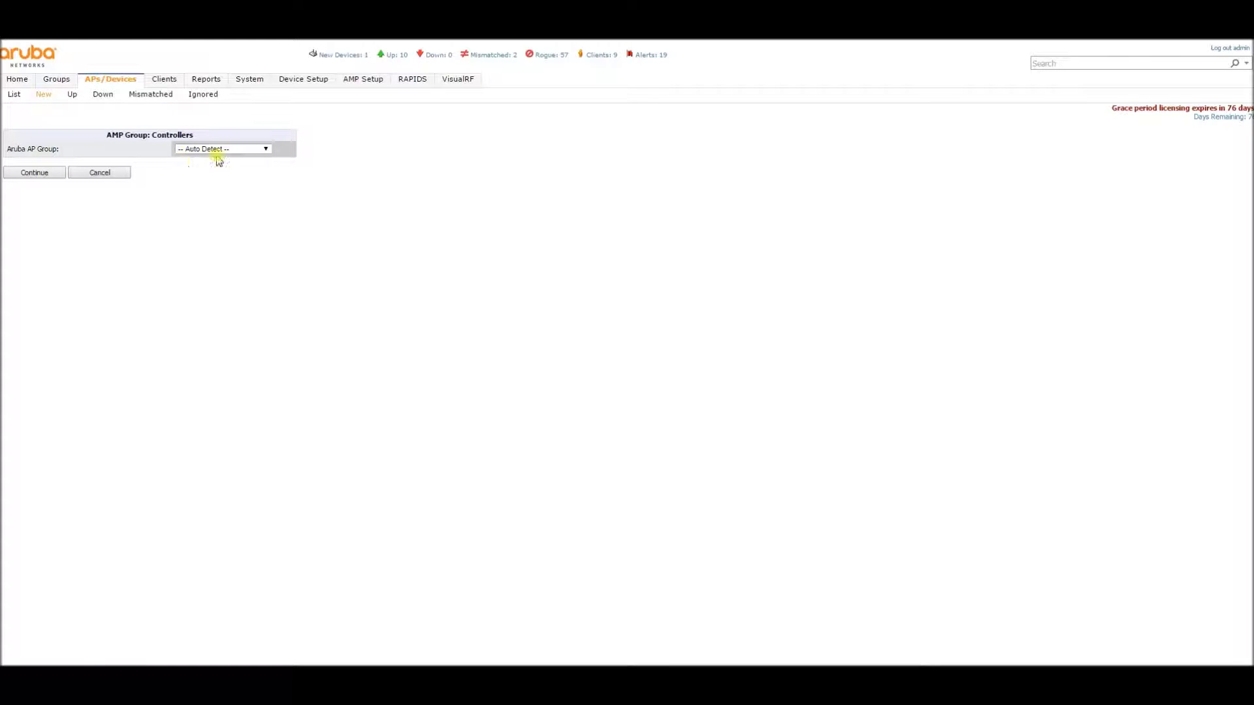
{"action": "left_click", "coordinate": [35, 173]}
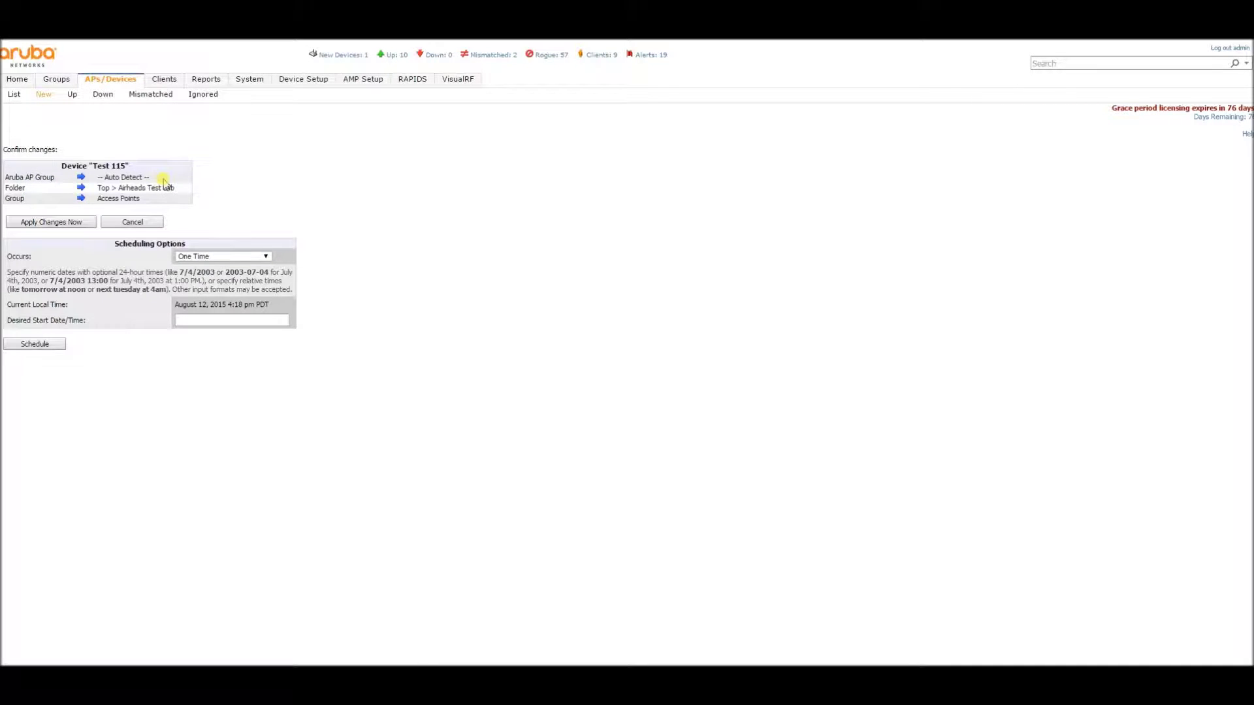
{"action": "left_click", "coordinate": [26, 224]}
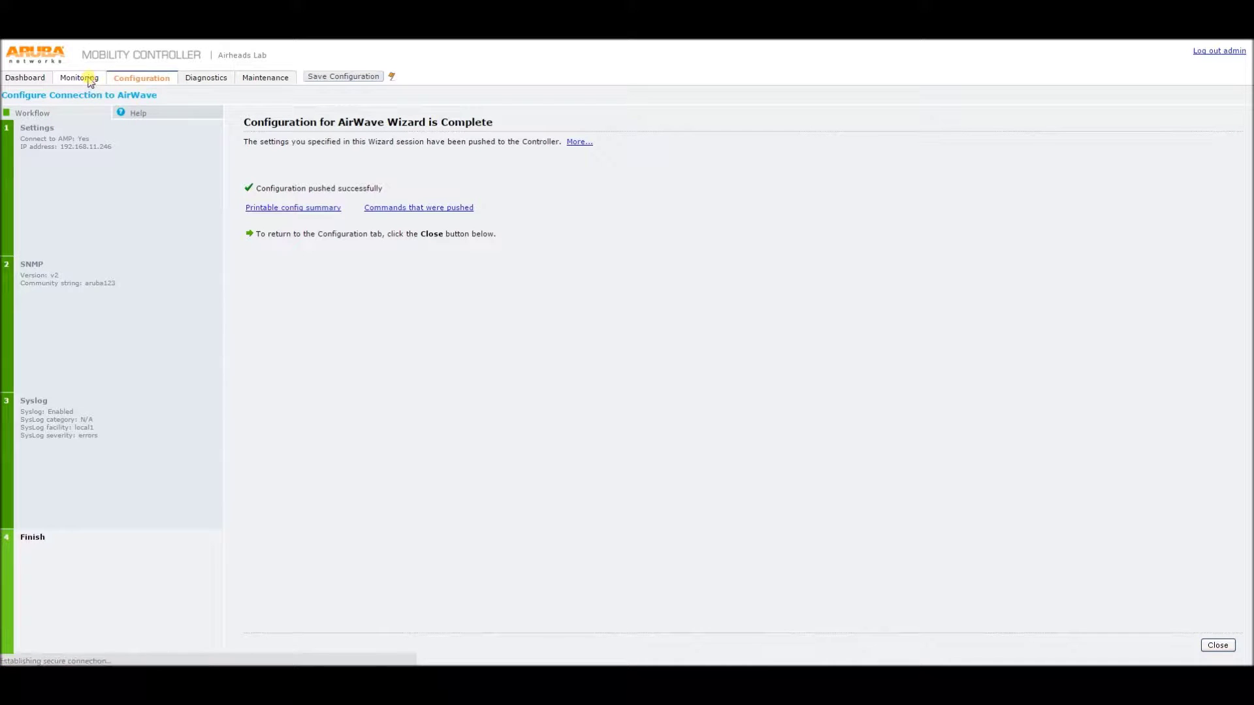
- In the Mobility Controller, open the provisioning settings for the type 125 access point in the default AP group
{"action": "left_click", "coordinate": [91, 81]}
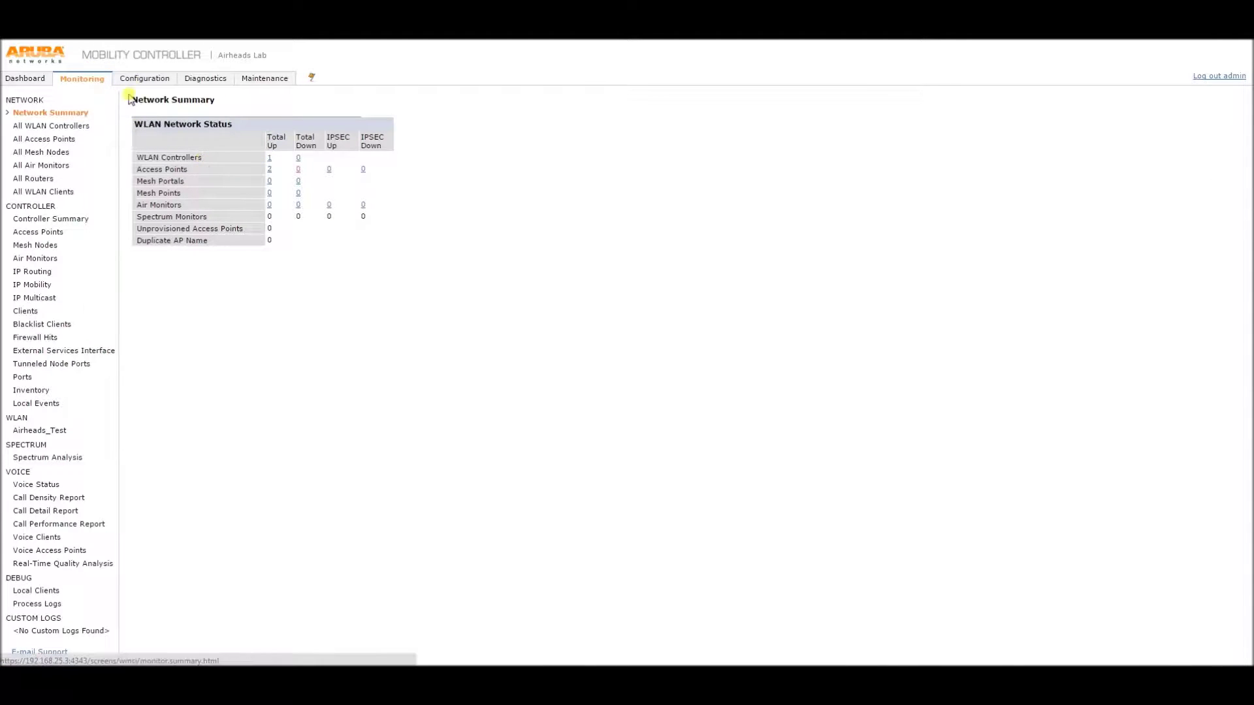
{"action": "left_click", "coordinate": [143, 79]}
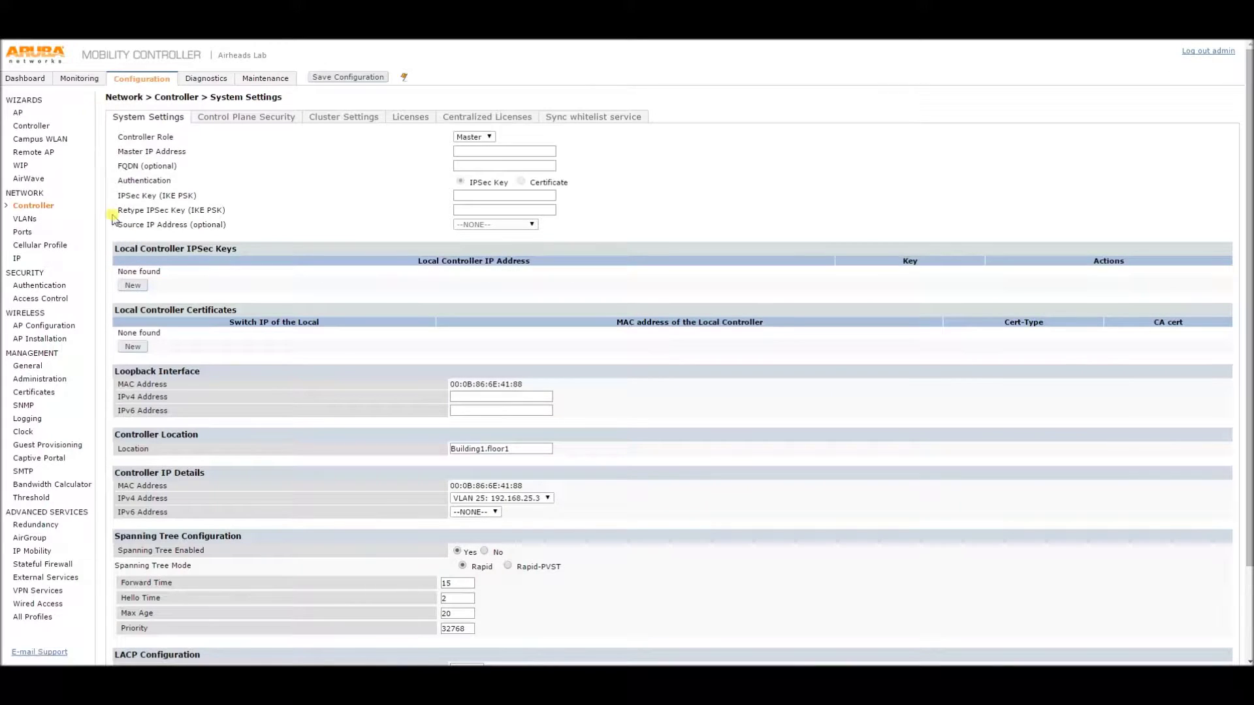
{"action": "left_click", "coordinate": [40, 339]}
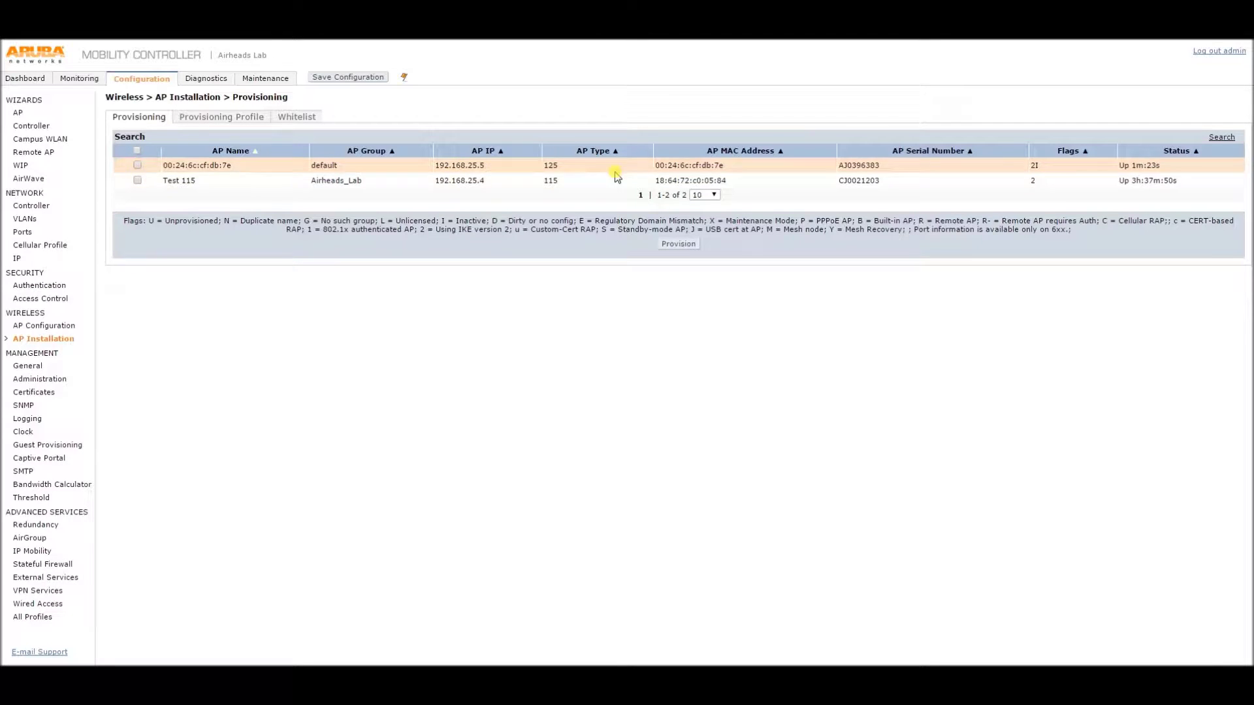
{"action": "left_click", "coordinate": [136, 167]}
{"action": "left_click", "coordinate": [679, 244]}
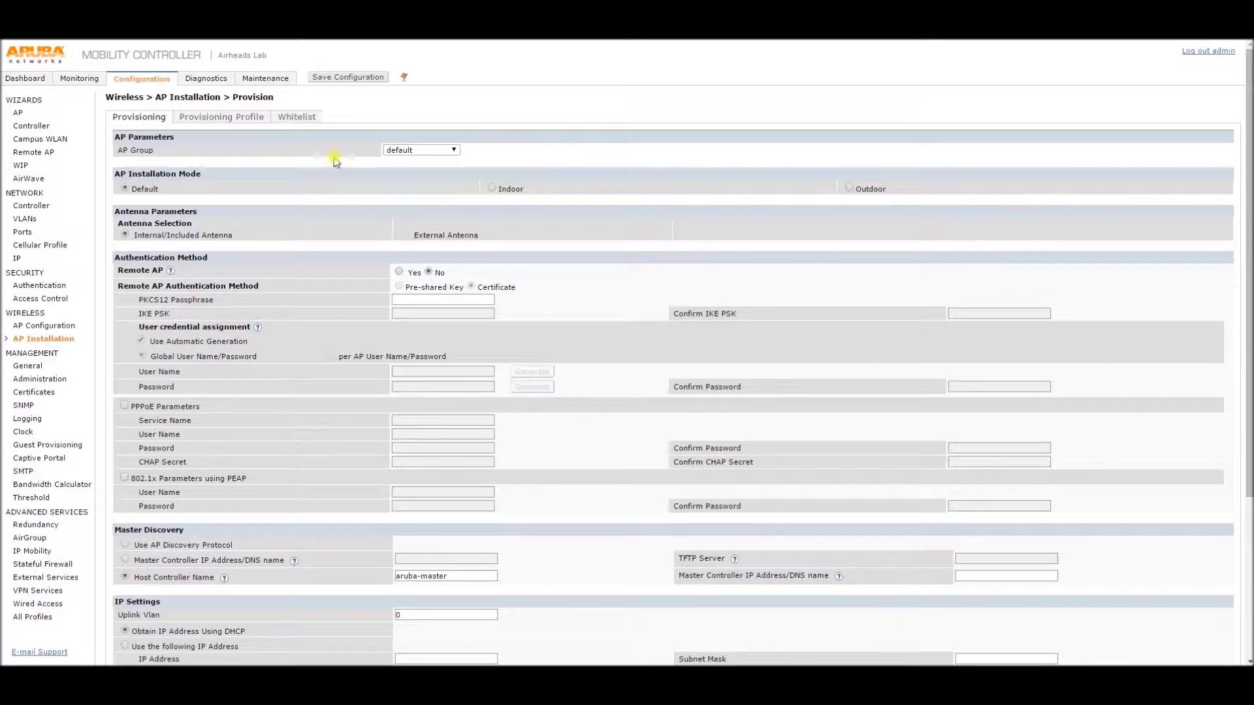
- Assign the access point to the Airheads_Lab AP group, name it Test 125, then apply the settings and reboot it
{"action": "left_click", "coordinate": [402, 150]}
{"action": "left_click", "coordinate": [411, 160]}
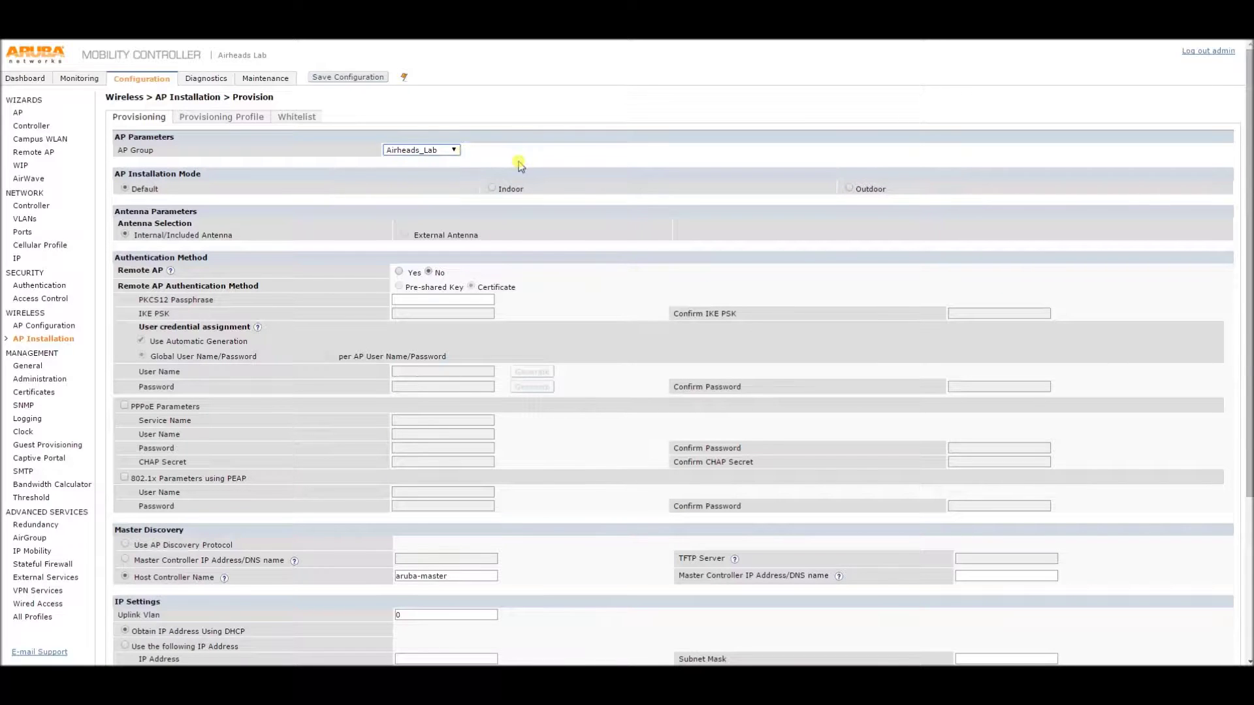
{"action": "scroll", "coordinate": [534, 161], "scroll_direction": "down", "scroll_amount": 2}
{"action": "scroll", "coordinate": [534, 160], "scroll_direction": "down", "scroll_amount": 2}
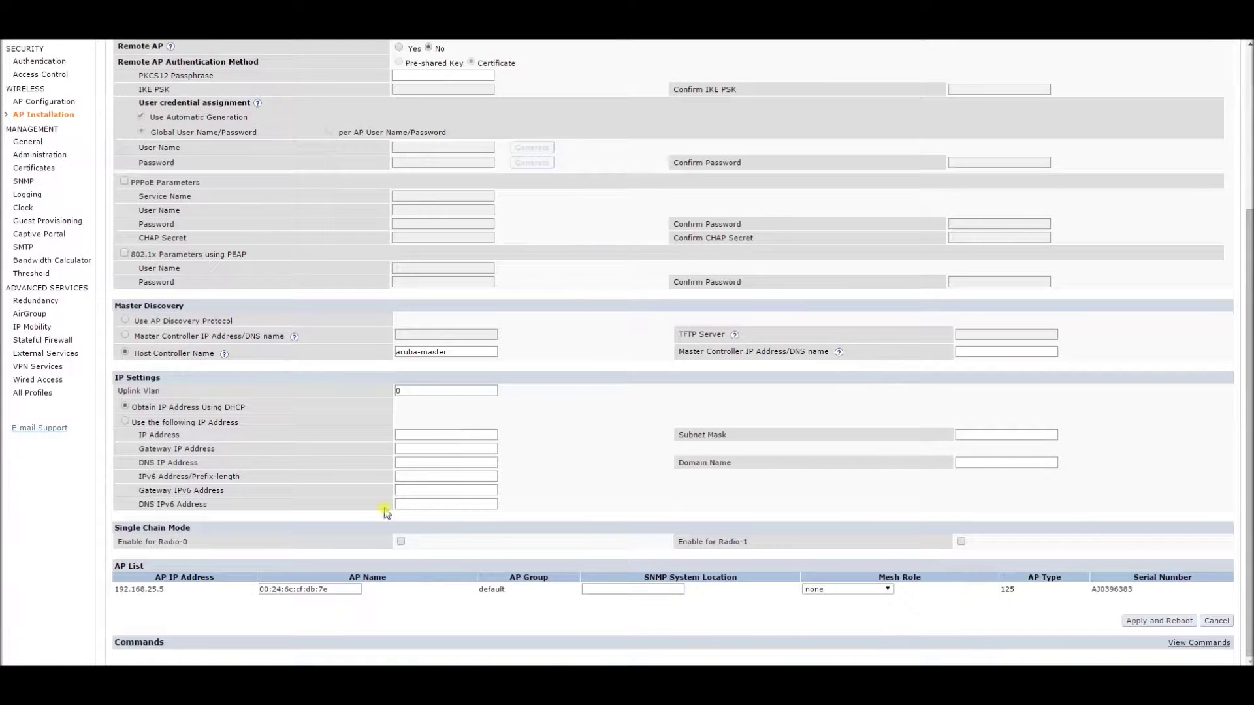
{"action": "left_click_drag", "start_coordinate": [356, 589], "coordinate": [232, 577]}
{"action": "type", "text": "Test 125"}
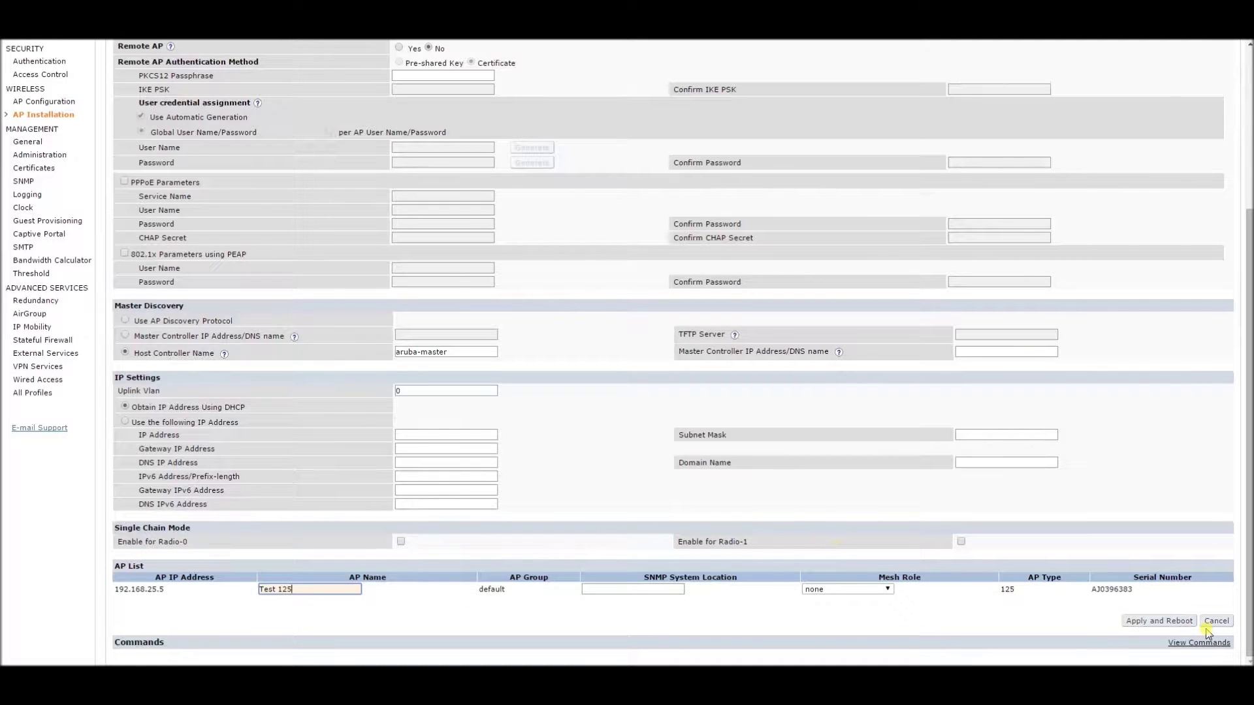
{"action": "left_click", "coordinate": [1159, 620]}
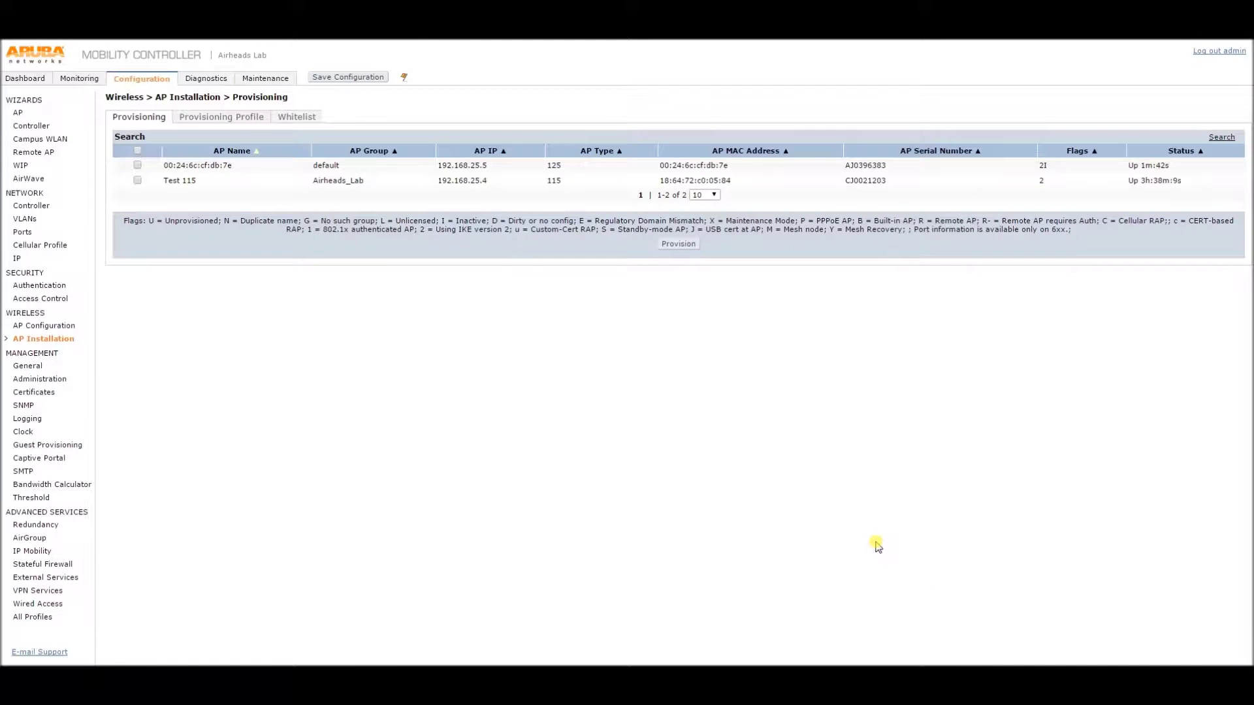
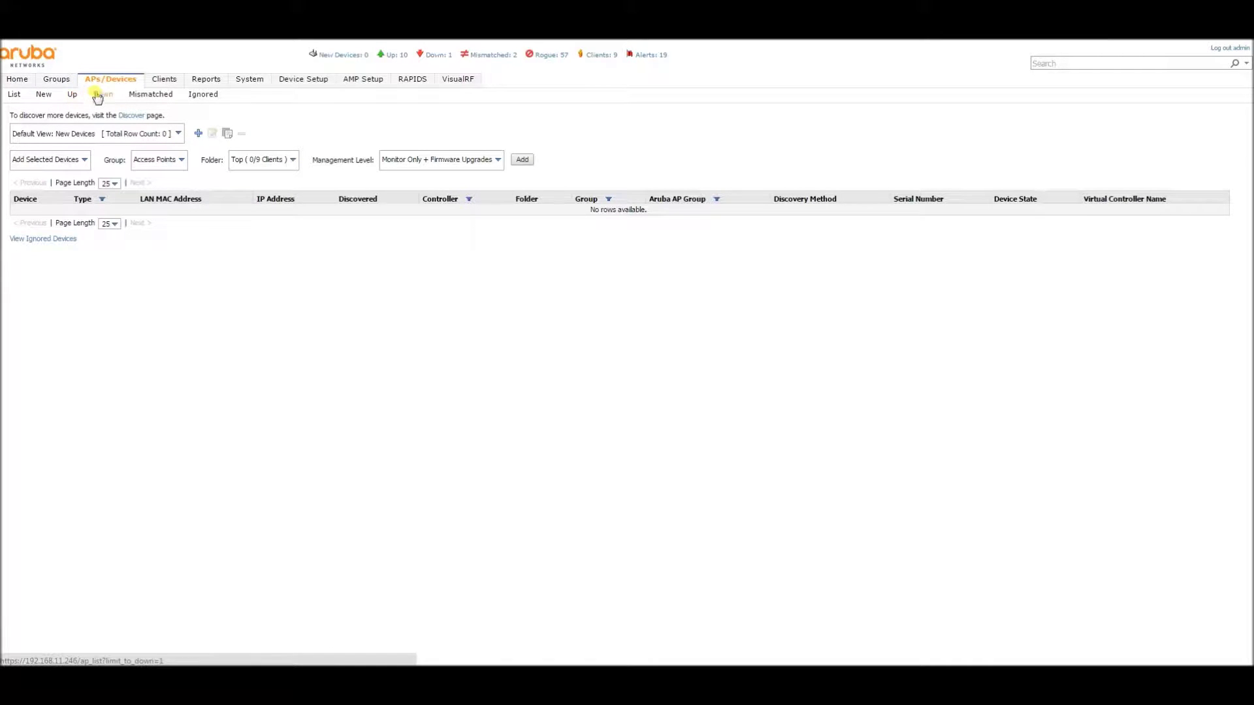
- Switch to AirWave, open the Airheads Lab controller from the Controllers group, and poll it immediately
{"action": "left_click", "coordinate": [405, 58]}
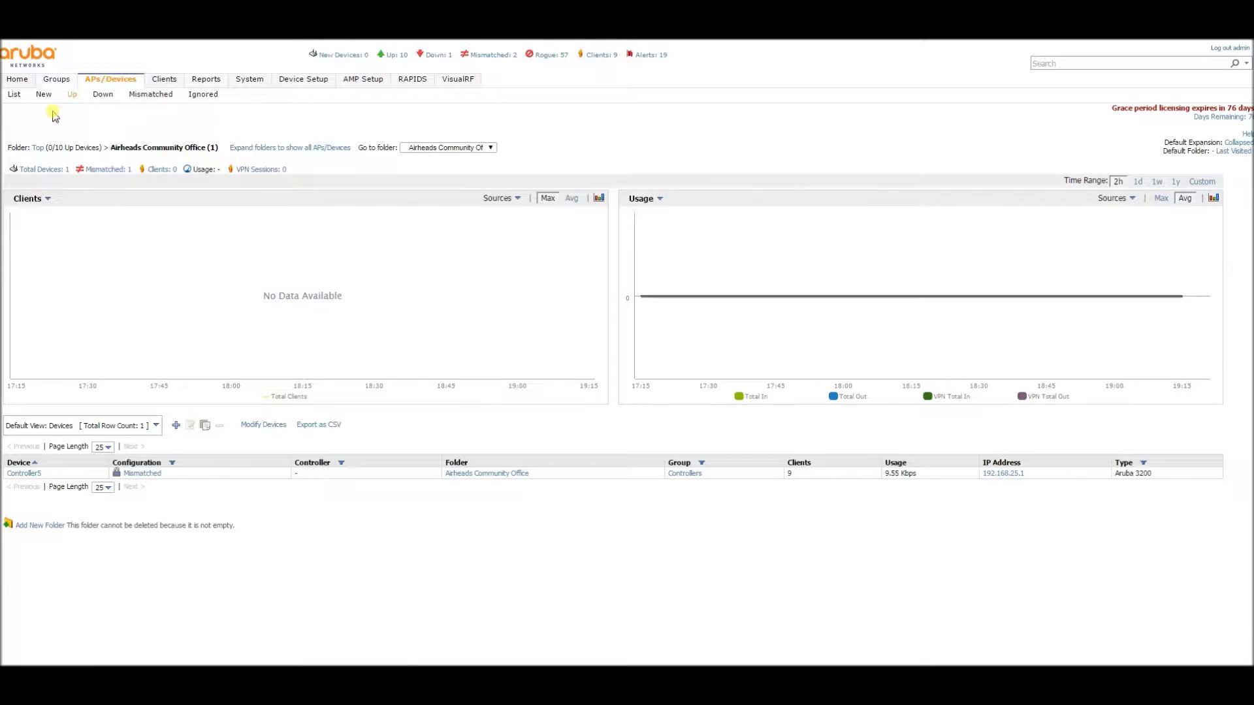
{"action": "left_click", "coordinate": [72, 94]}
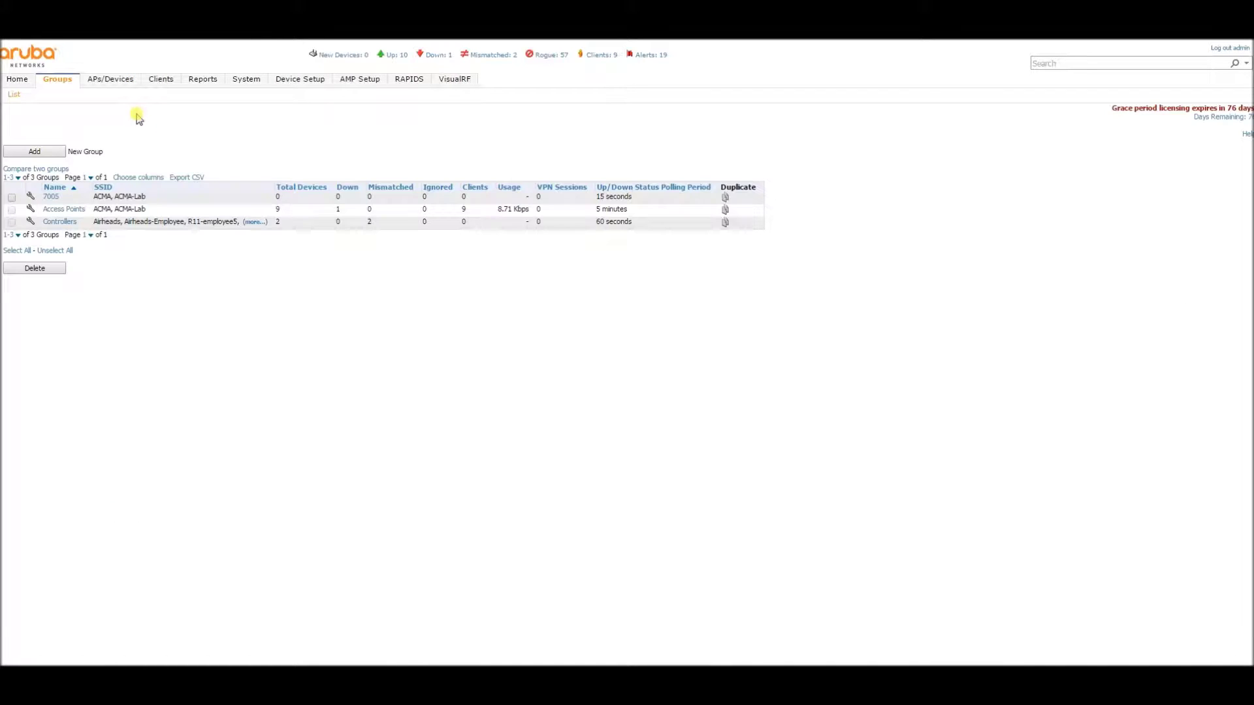
{"action": "left_click", "coordinate": [58, 221]}
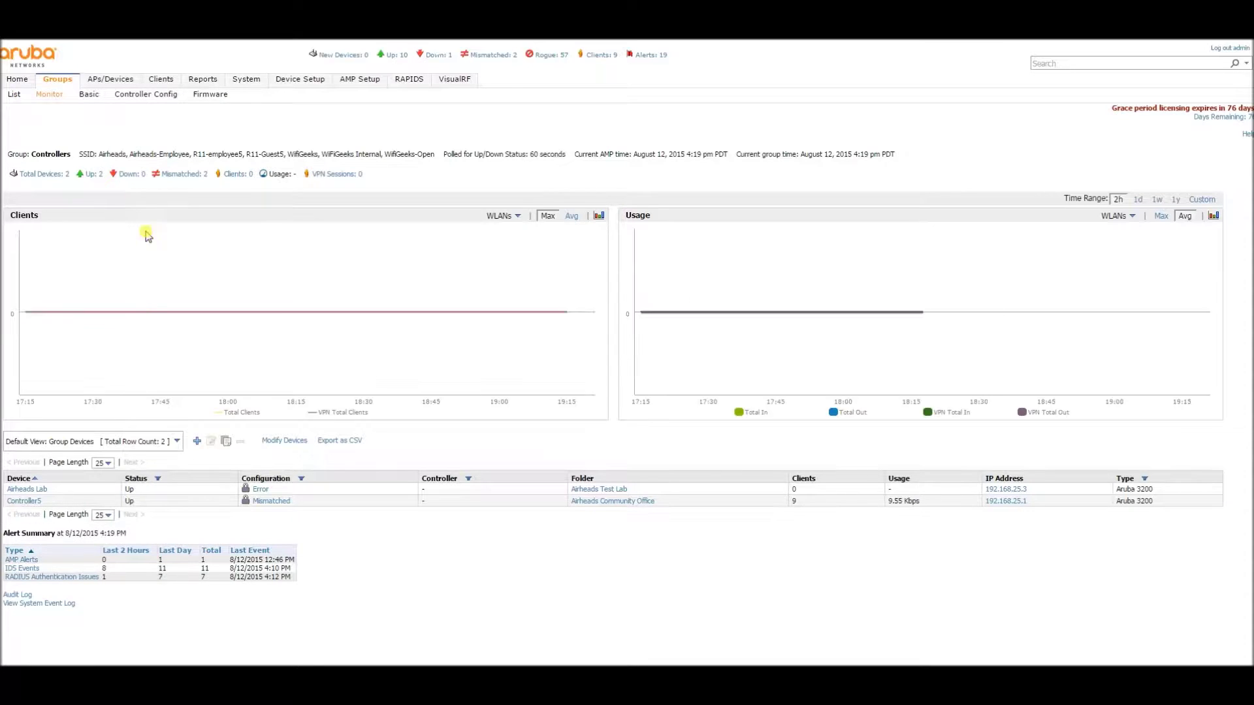
{"action": "left_click", "coordinate": [27, 490]}
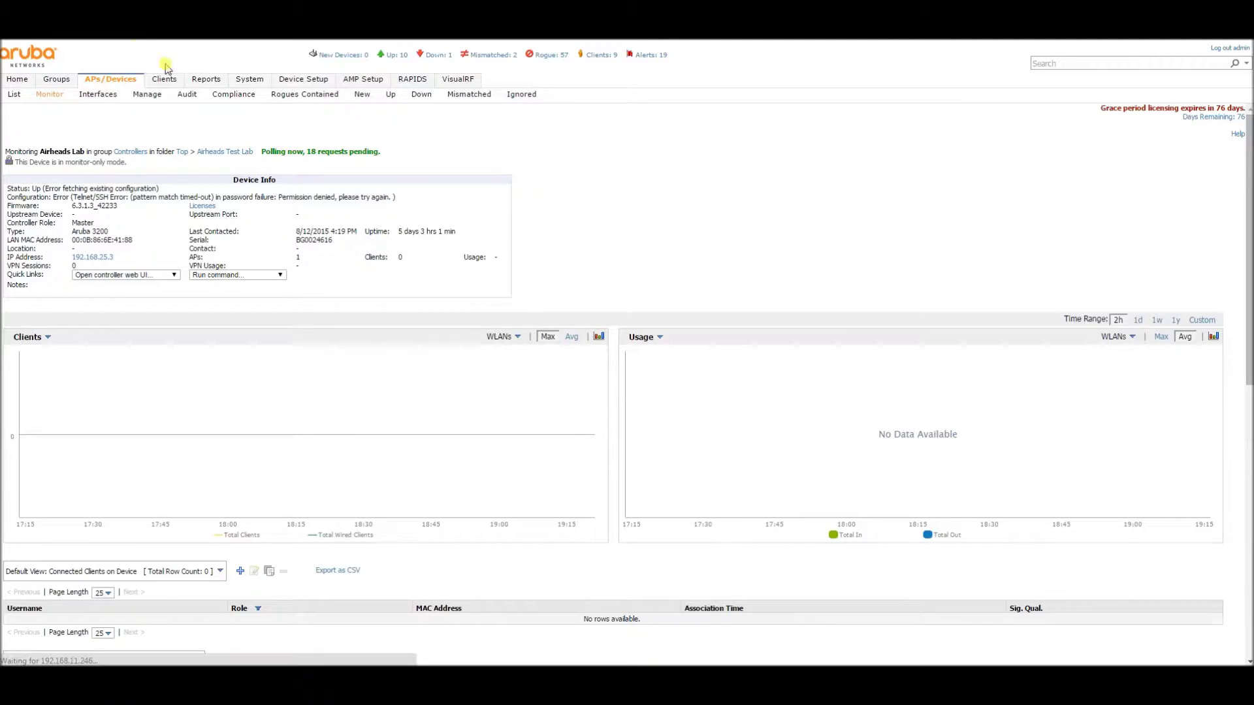
{"action": "left_click", "coordinate": [53, 79]}
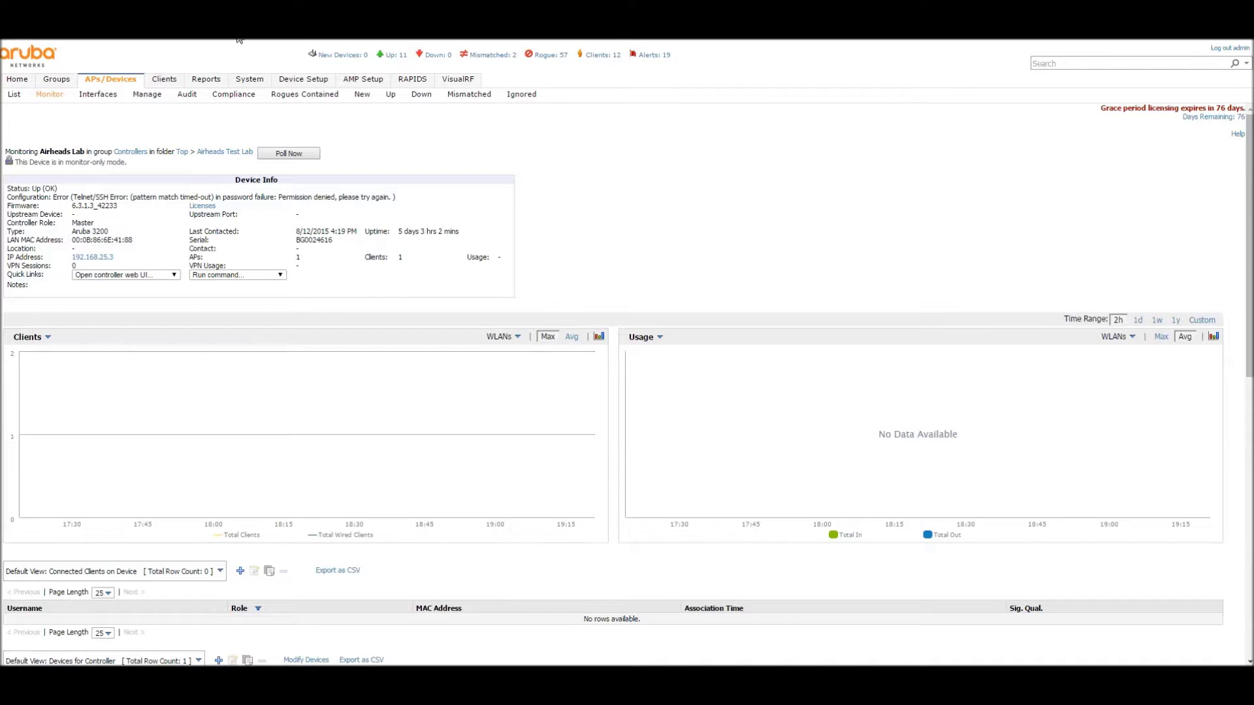
{"action": "left_click", "coordinate": [289, 154]}
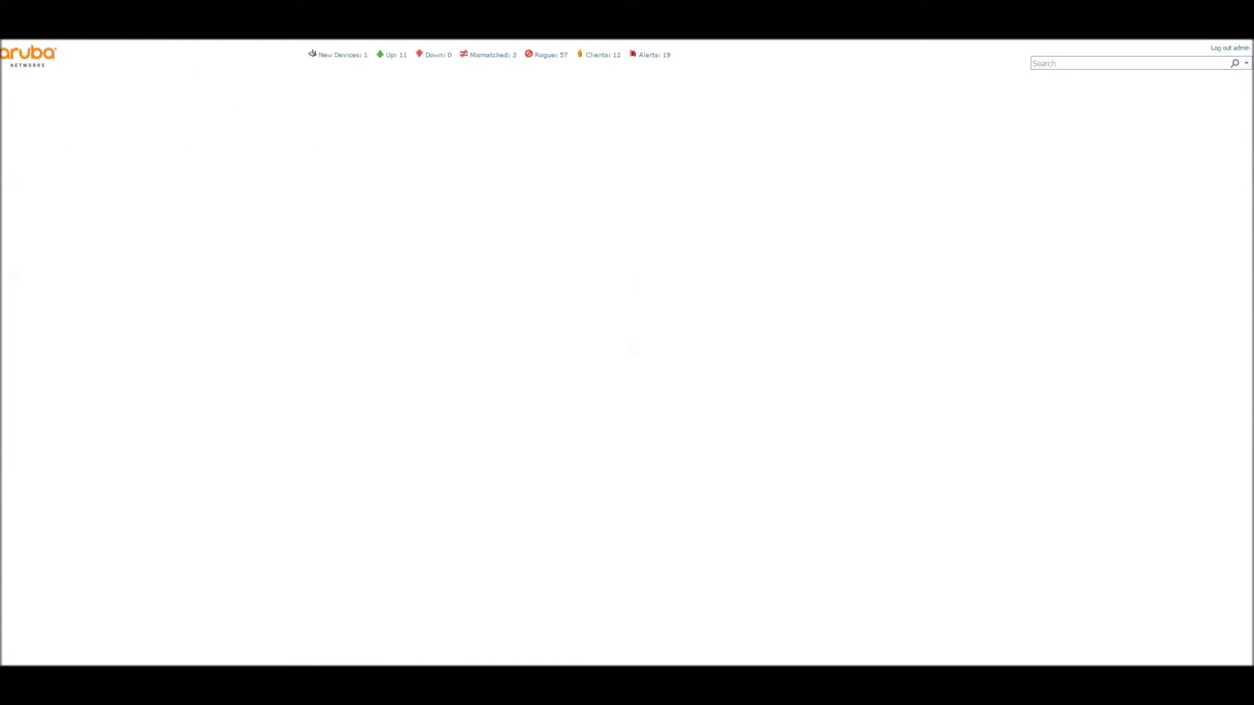
- Add the newly discovered access point Test 125 to the Access Points group and the Airheads Test Lab folder
{"action": "left_click", "coordinate": [360, 58]}
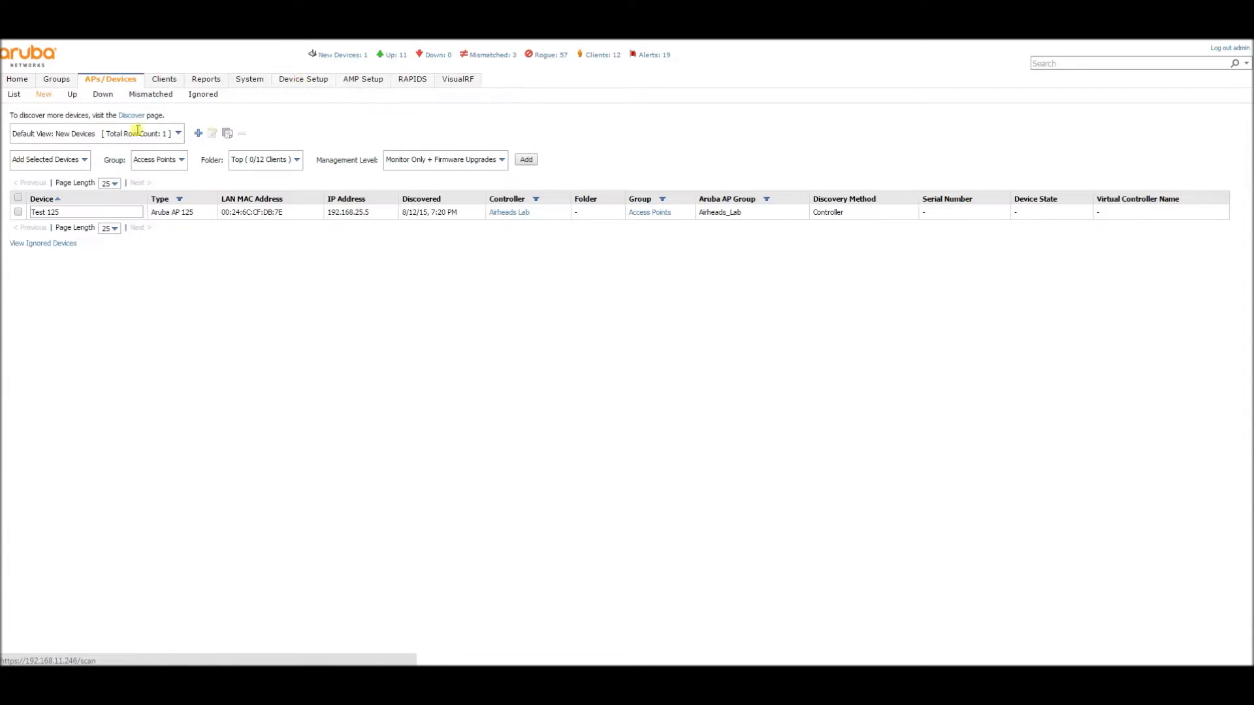
{"action": "left_click", "coordinate": [18, 213]}
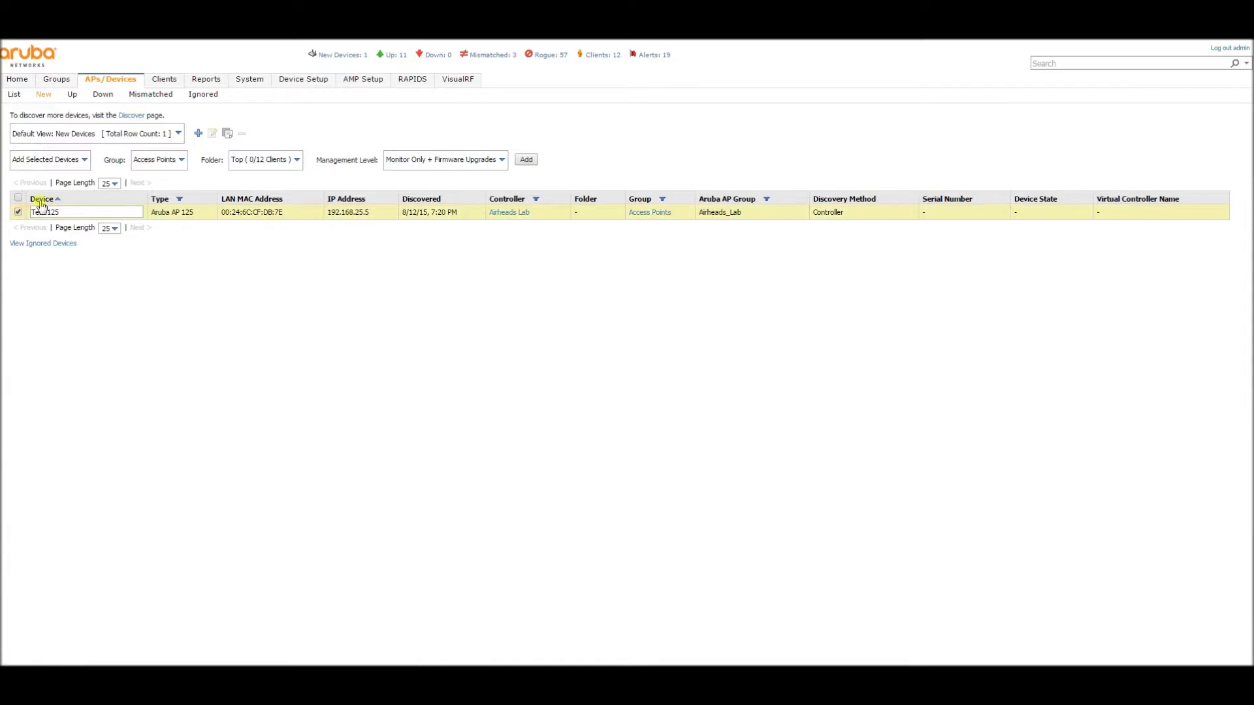
{"action": "left_click", "coordinate": [275, 161]}
{"action": "left_click", "coordinate": [288, 221]}
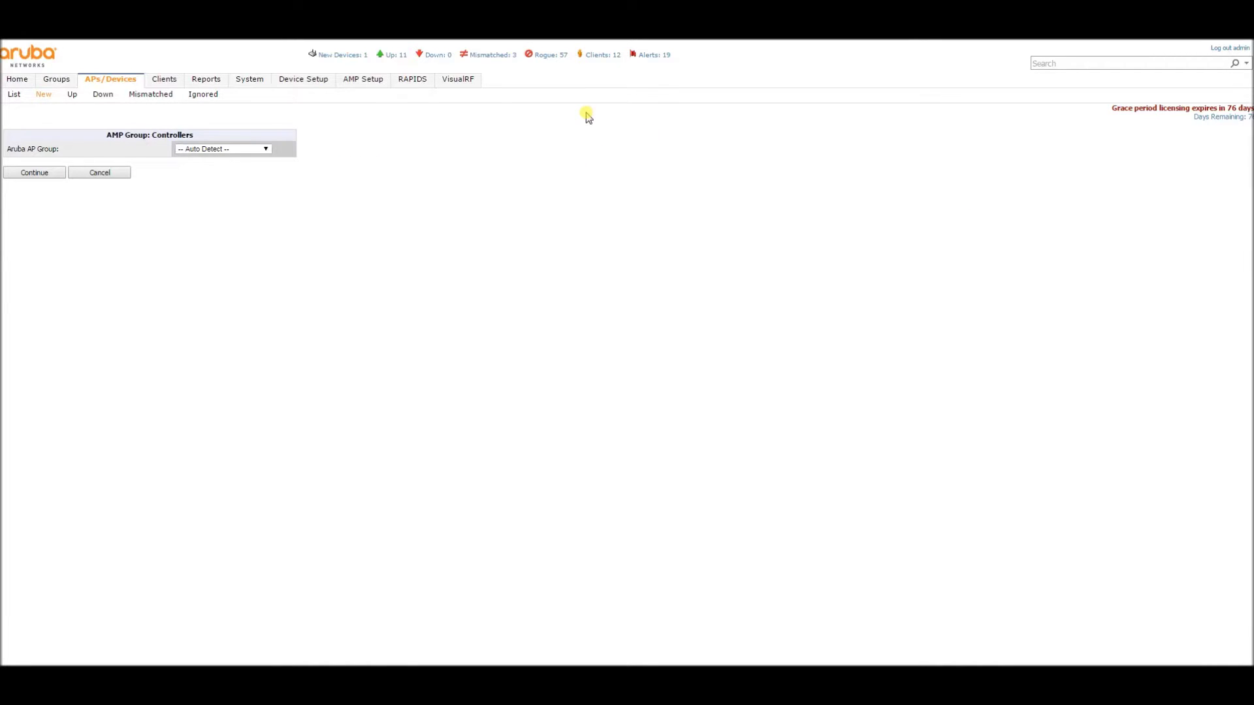
- Keep the Aruba AP Group on Auto Detect for Test 125, apply the changes immediately, and dismiss the e-mail notification
{"action": "left_click", "coordinate": [34, 173]}
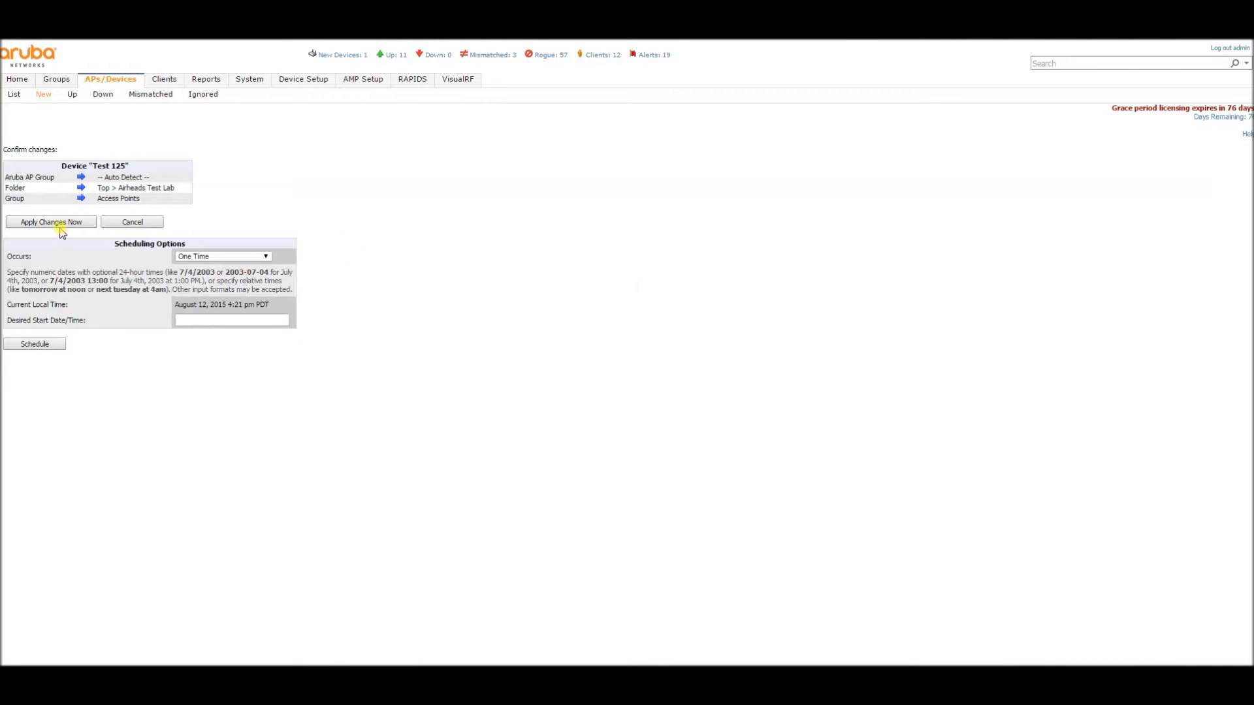
{"action": "left_click", "coordinate": [59, 223]}
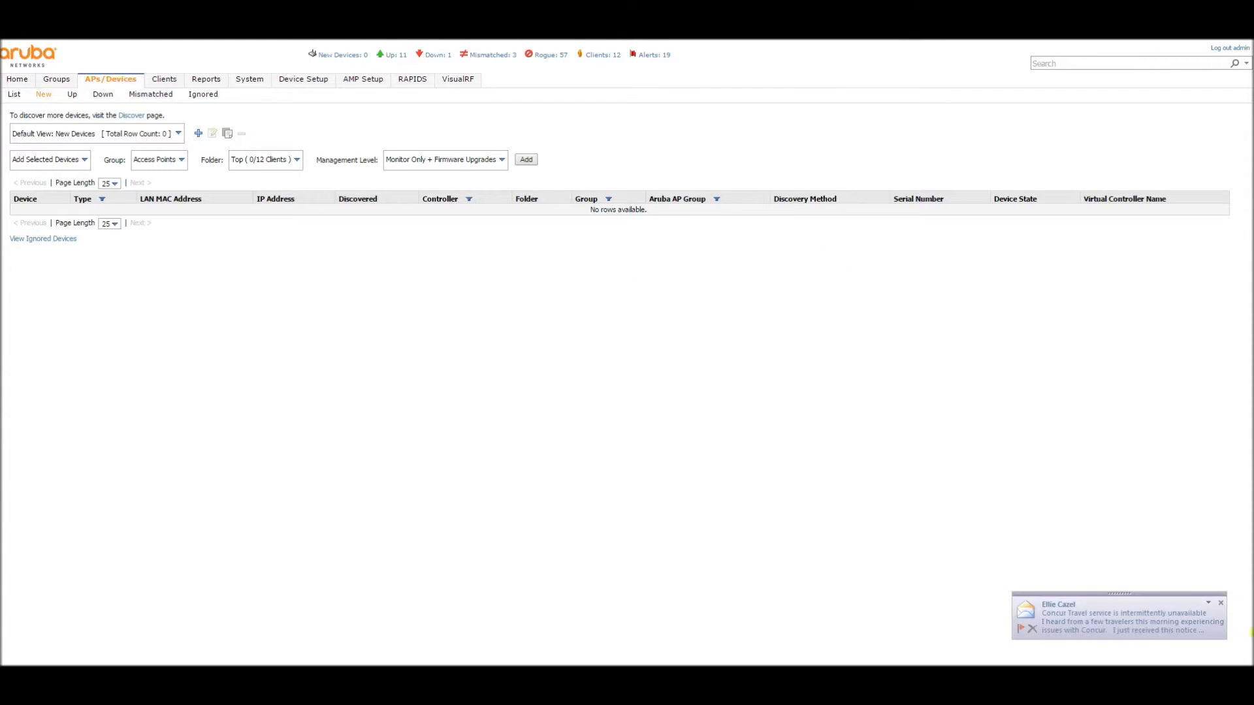
{"action": "left_click", "coordinate": [1221, 603]}
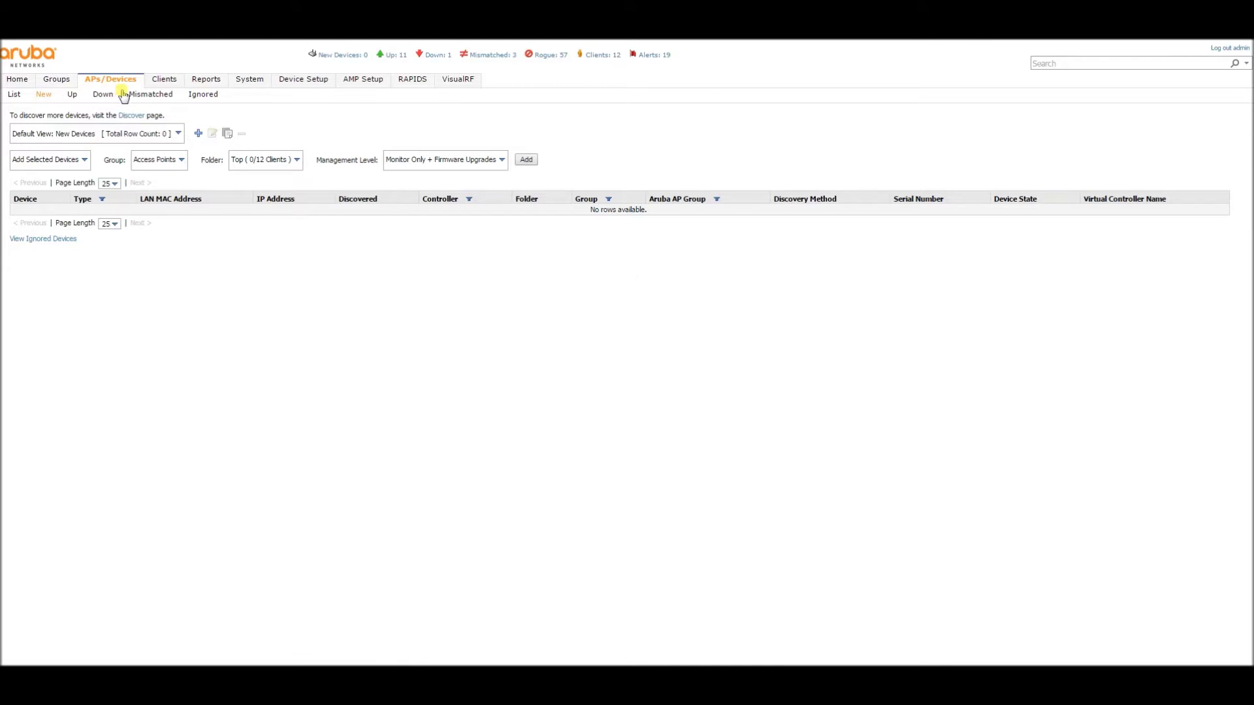
- Open the Airheads Lab controller's monitoring page from the Controllers group and examine its status, access points and clients
{"action": "left_click", "coordinate": [57, 81]}
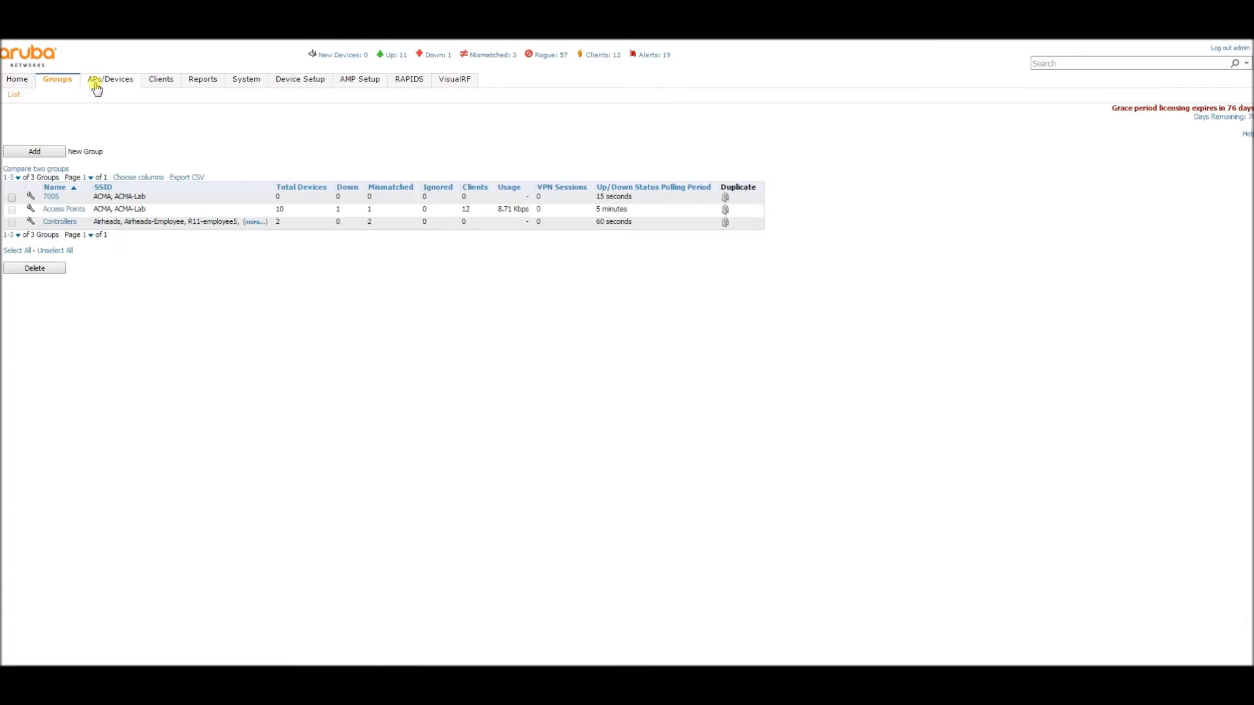
{"action": "left_click", "coordinate": [59, 222]}
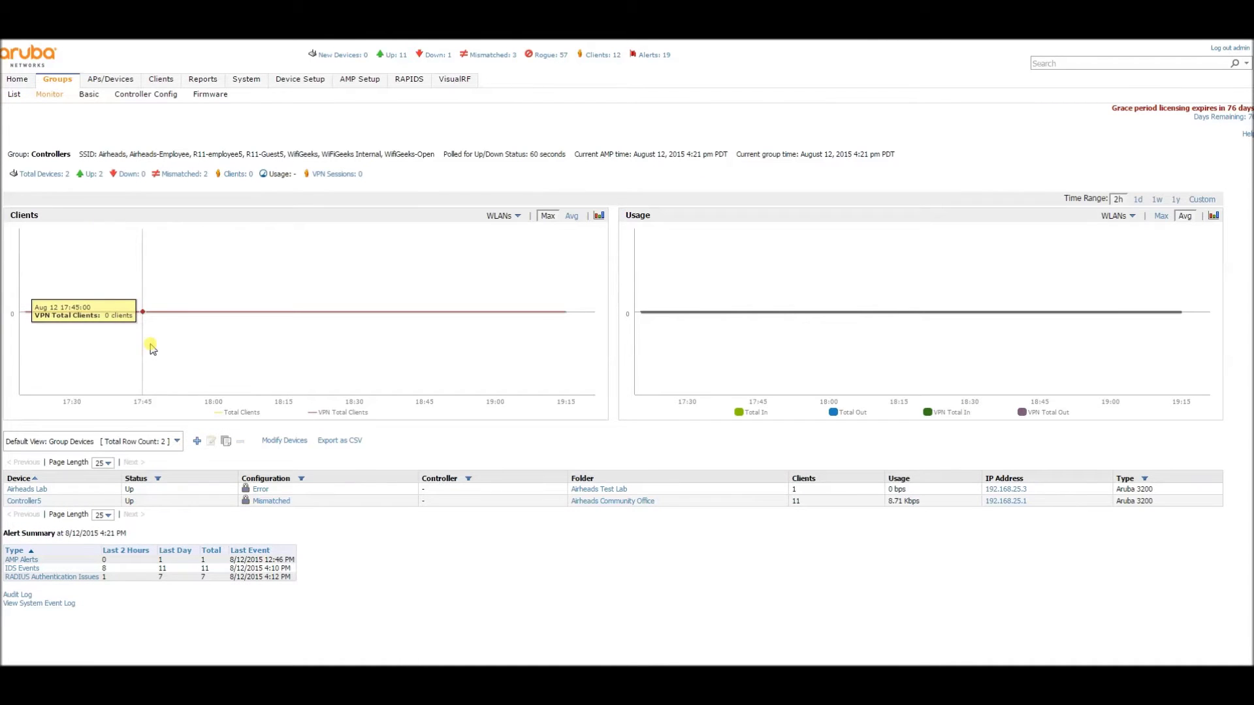
{"action": "left_click", "coordinate": [32, 489]}
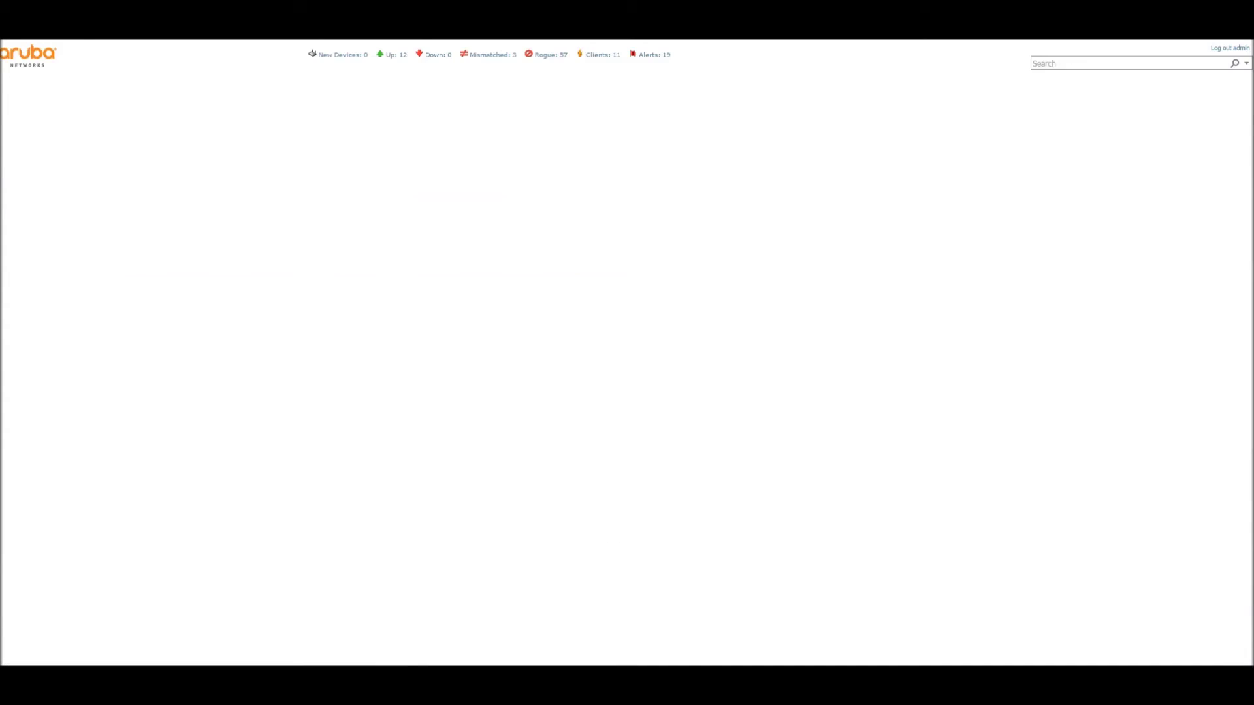
{"action": "left_click", "coordinate": [396, 56]}
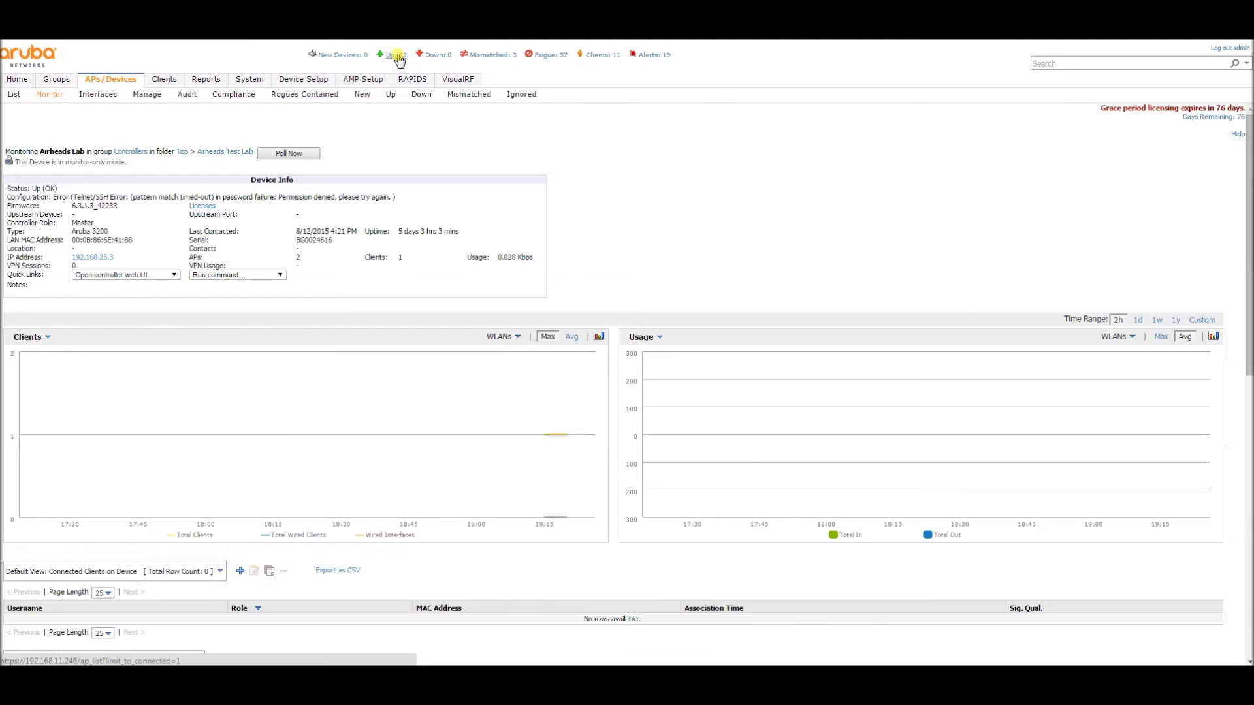
{"action": "left_click", "coordinate": [302, 98]}
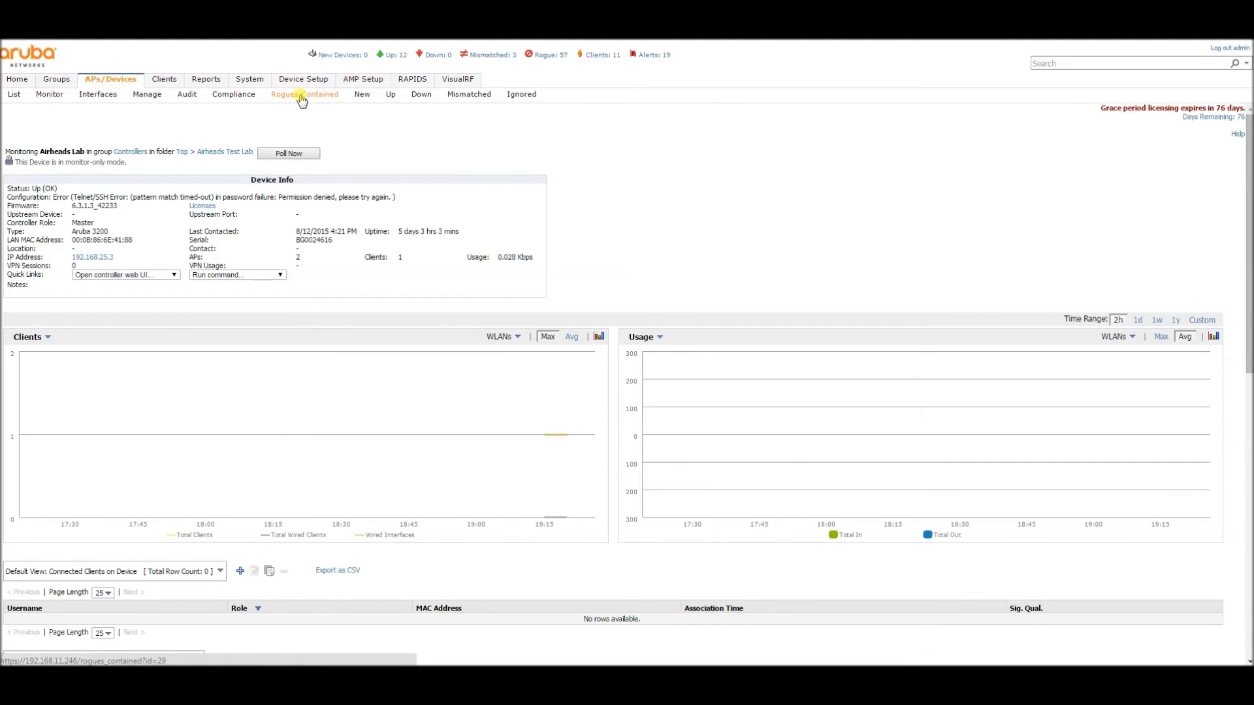